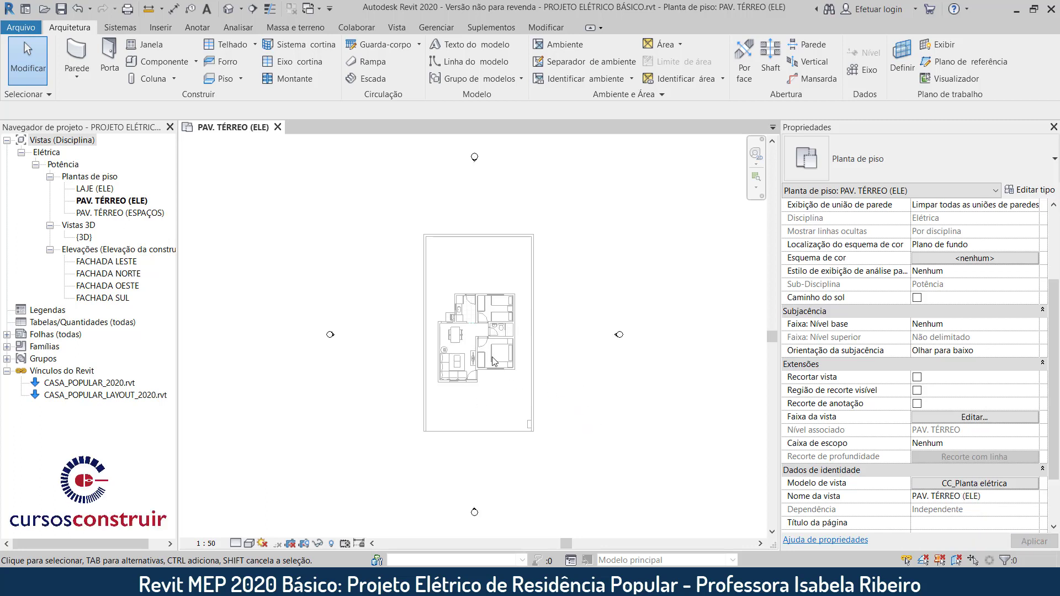
Start placing the CC_QUADRO PARCIAL DE LUZ E FORÇA panel from Equipamento elétrico, skipping the save reminder
scroll(495, 360, up, 3)
scroll(549, 400, up, 1)
middle_drag(560, 423, 571, 468)
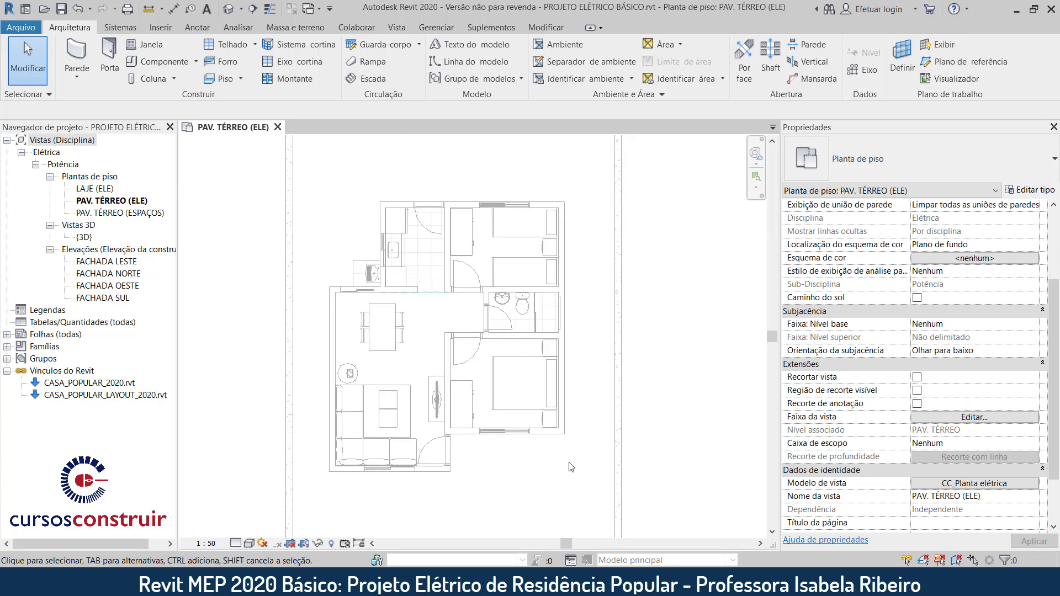
click(119, 29)
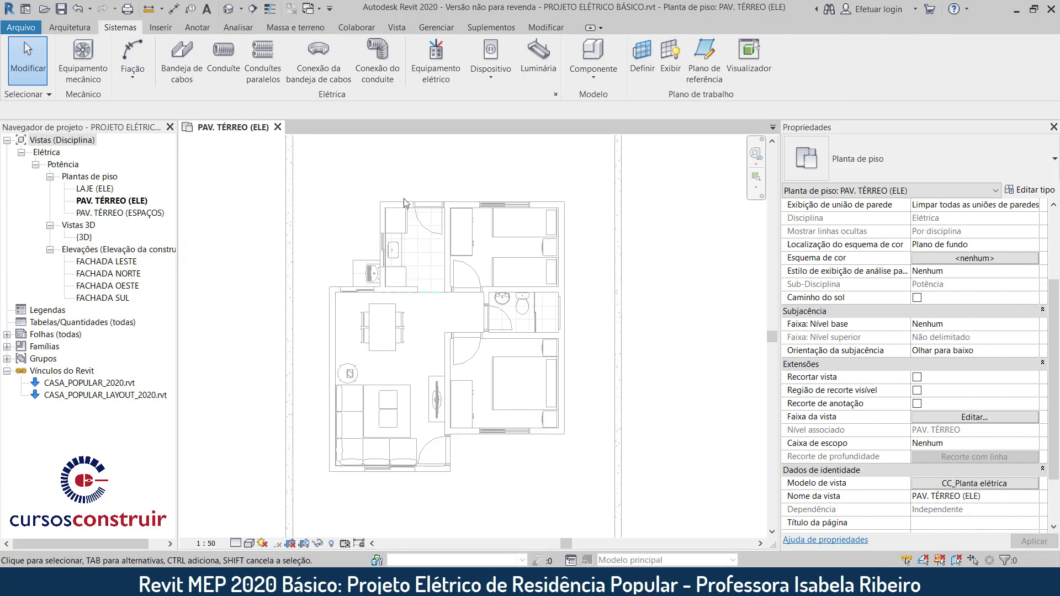
click(449, 81)
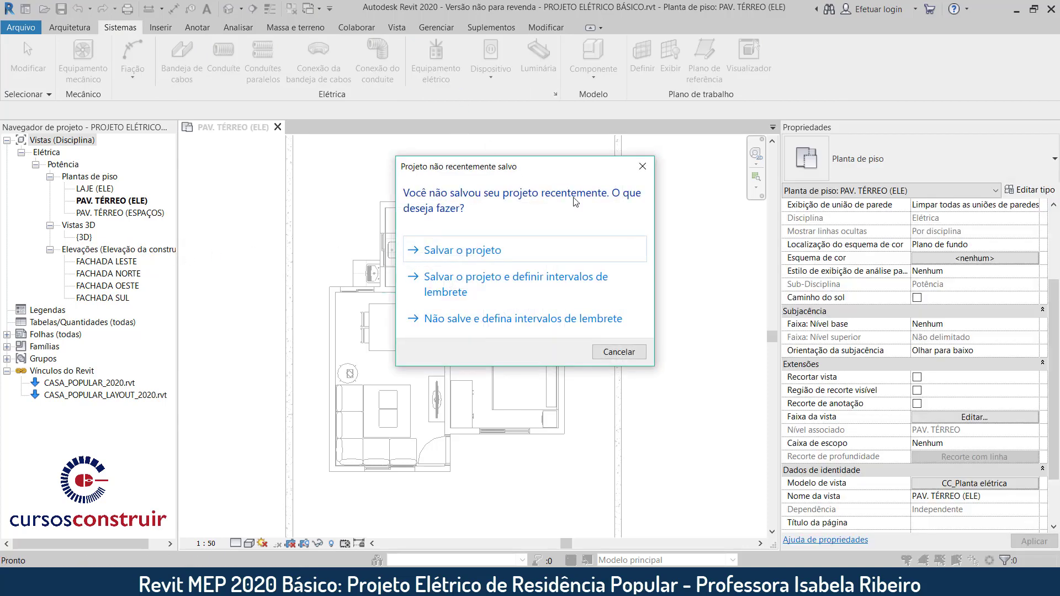
click(642, 166)
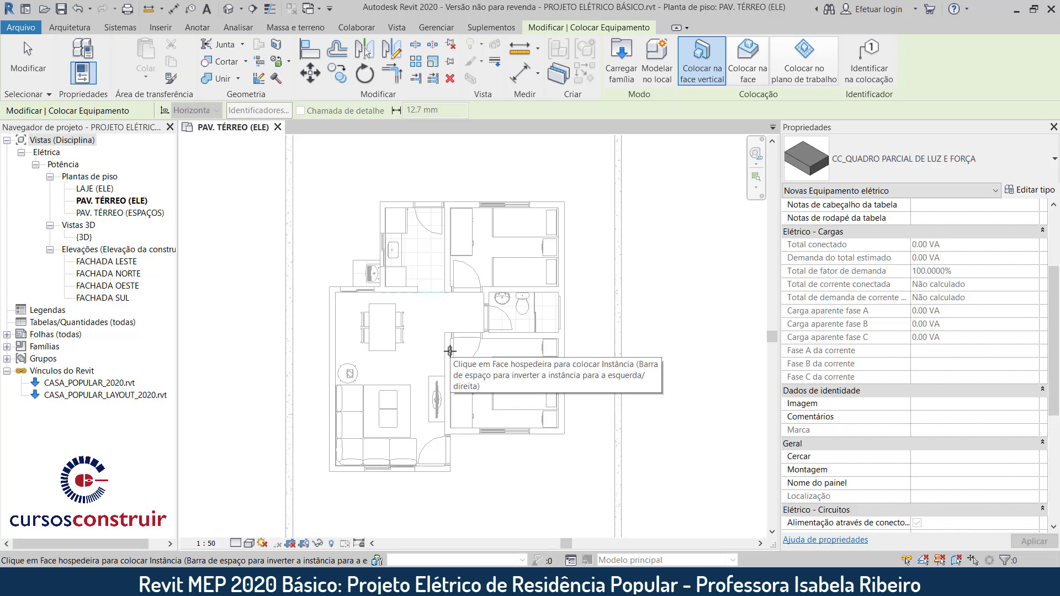
Host the panel on a vertical face at 1.5000 elevation, 220 V and 3 poles
click(710, 67)
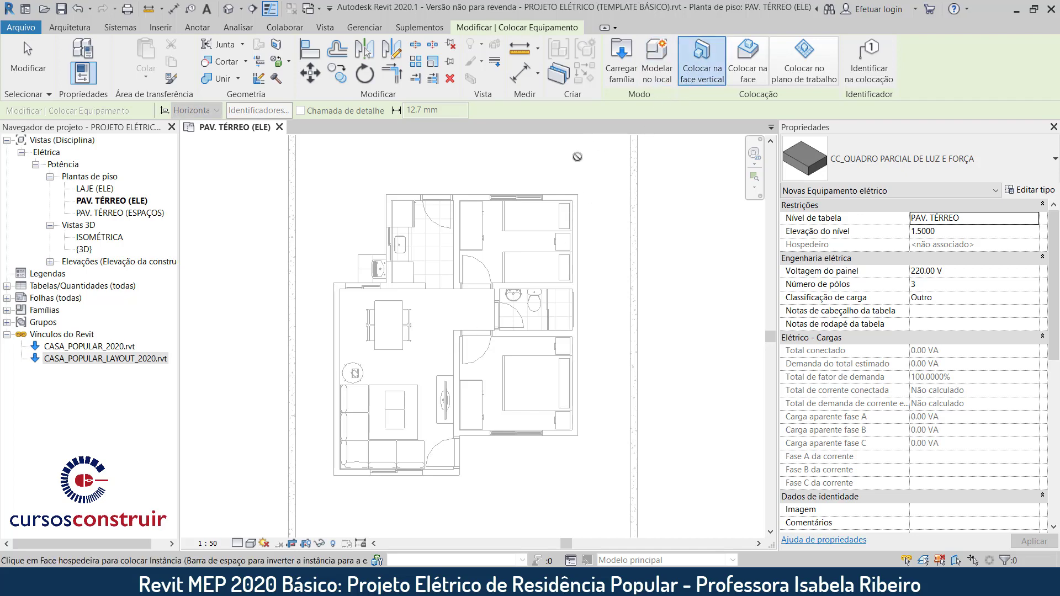
Zoom in and place the panel on the living-room/bedroom wall
scroll(458, 348, up, 2)
scroll(453, 336, up, 2)
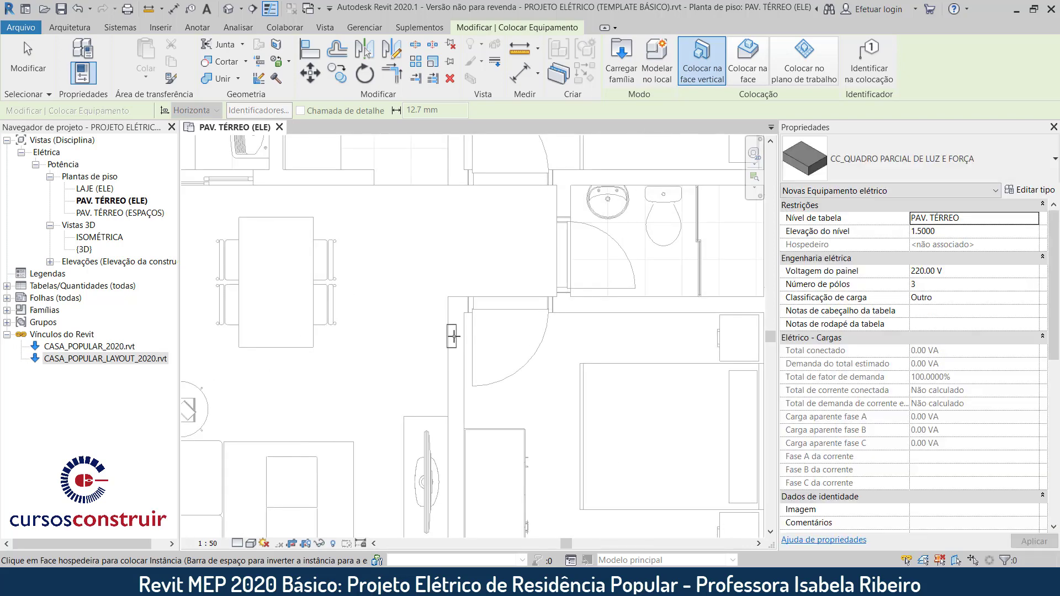
scroll(450, 338, up, 2)
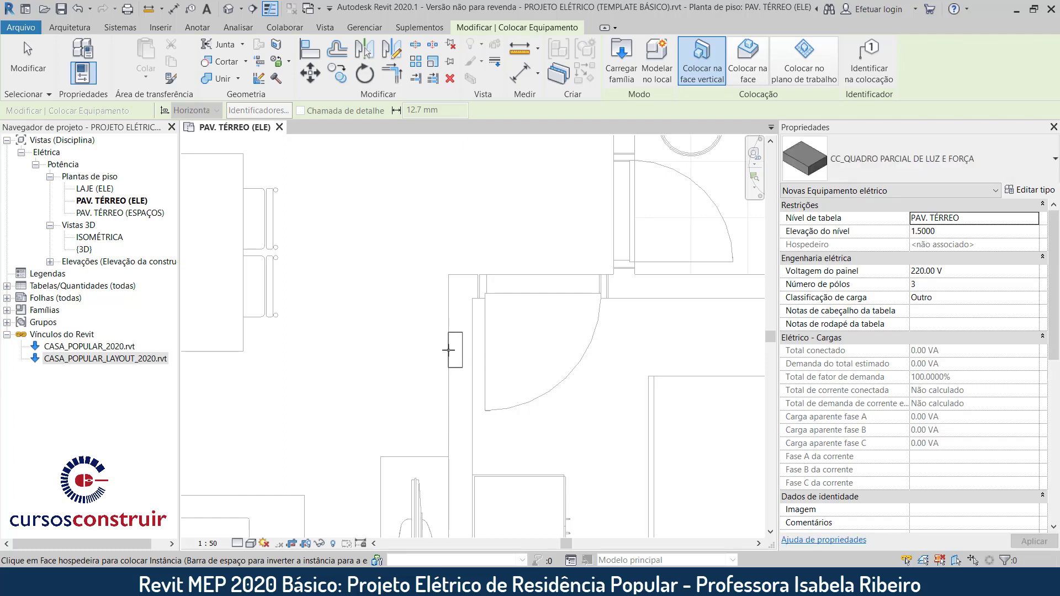
click(451, 349)
Finish placement, check the placed panel, and start an aligned dimension
key(Escape)
key(Escape)
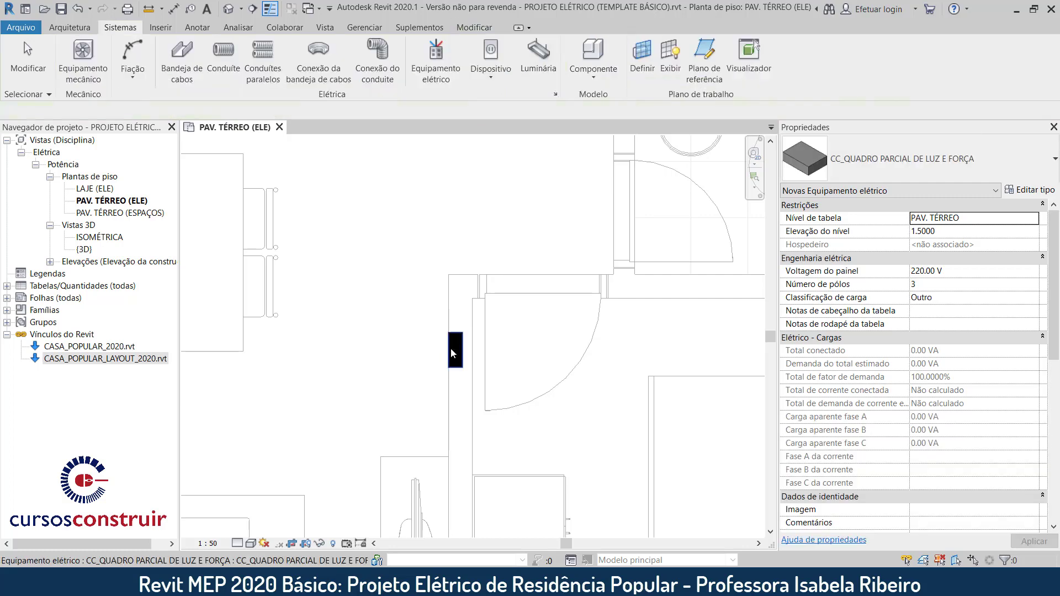
click(455, 350)
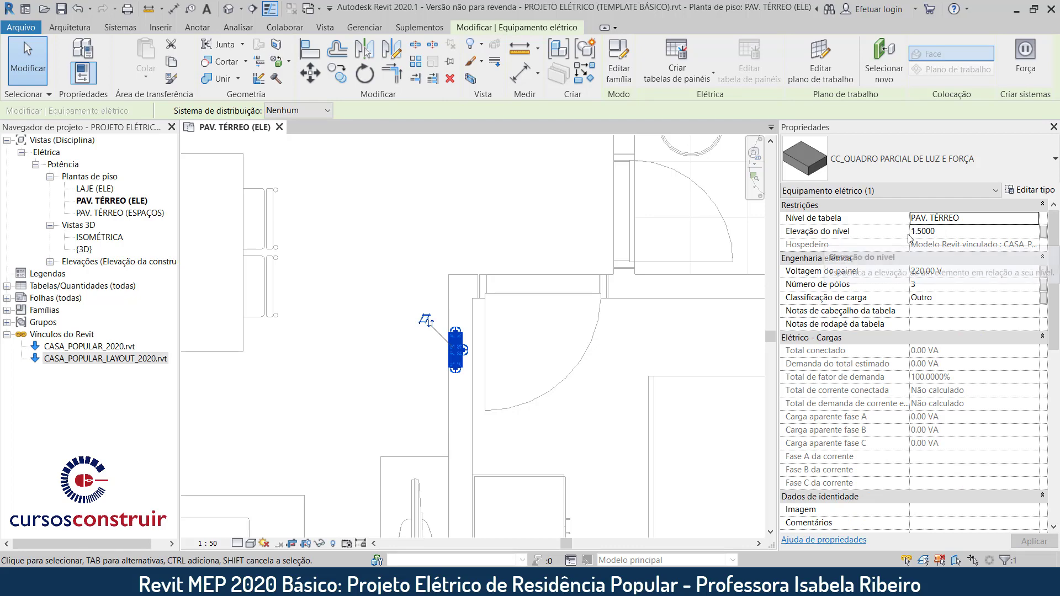
click(433, 242)
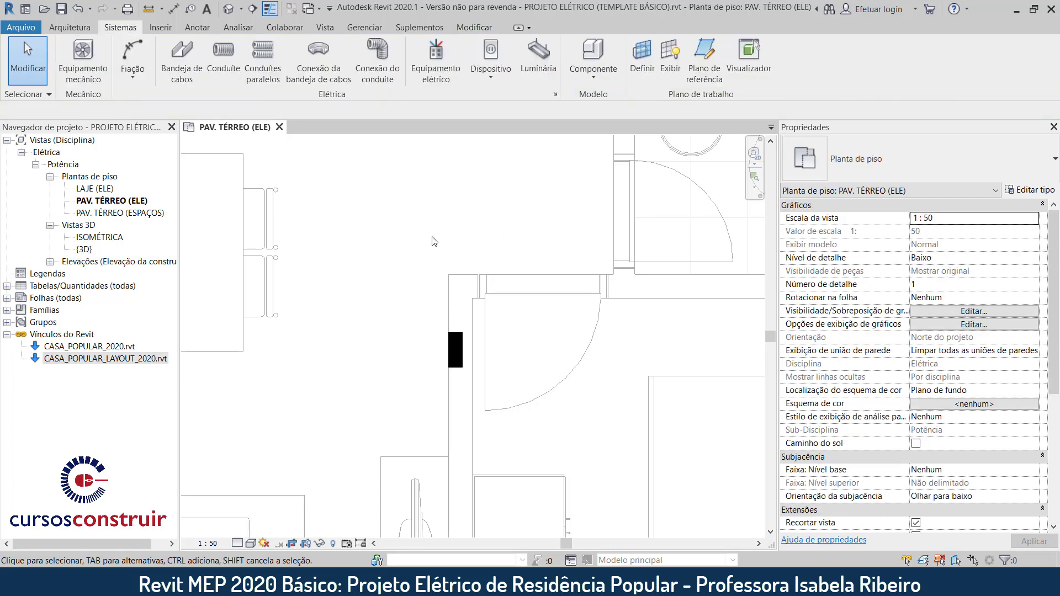
click(476, 31)
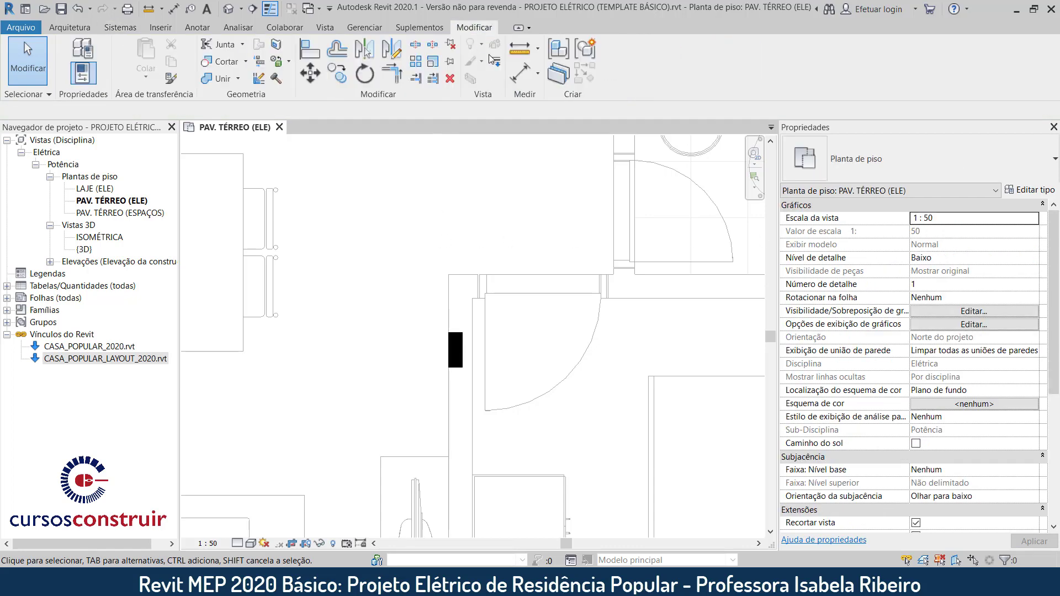
click(522, 75)
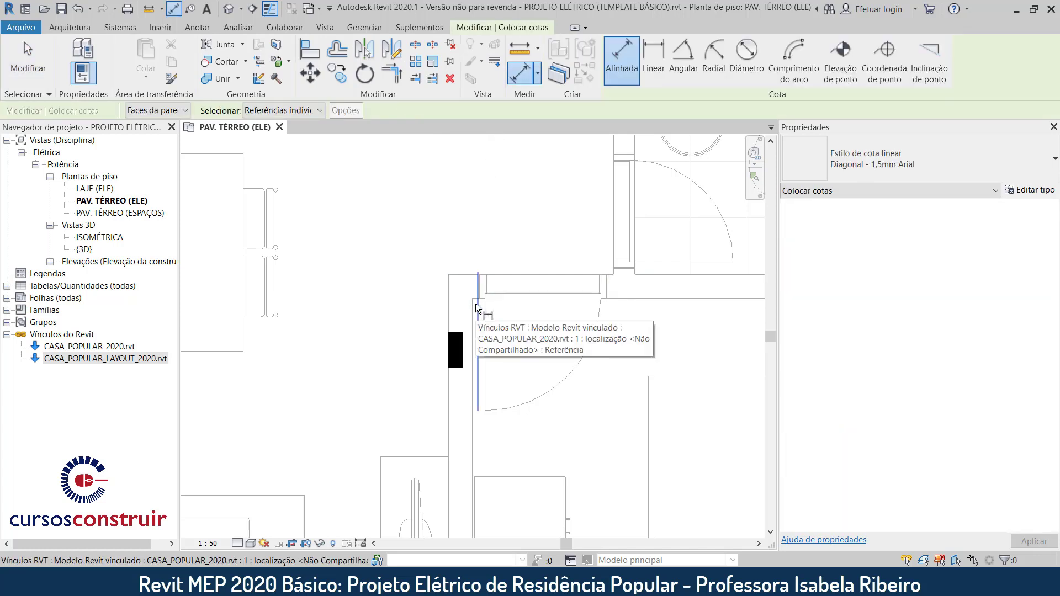
Dimension the panel from the wall and set that distance to 0.30
scroll(473, 297, up, 1)
scroll(475, 297, up, 1)
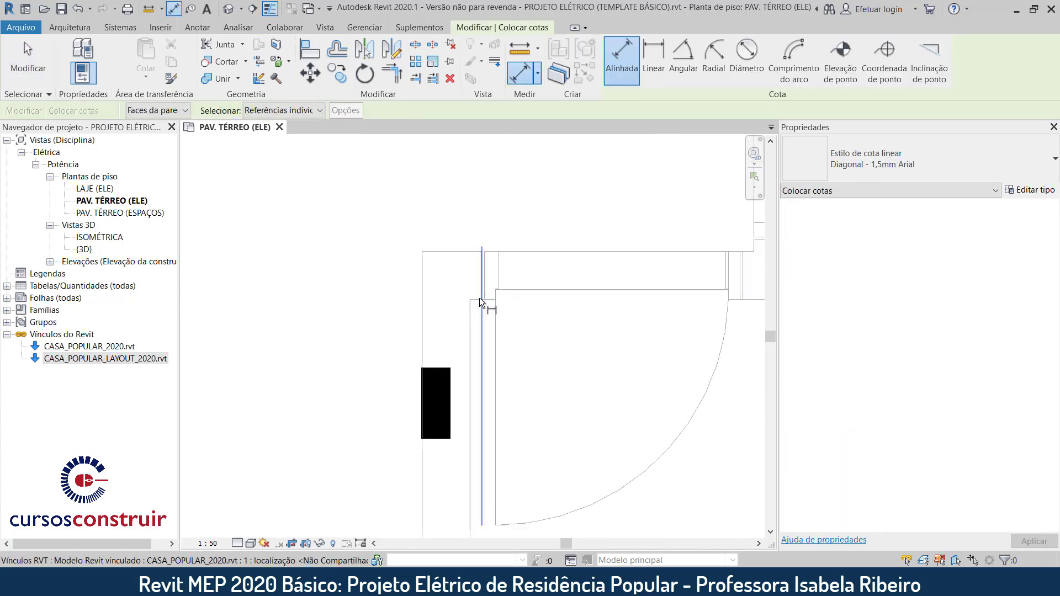
click(475, 298)
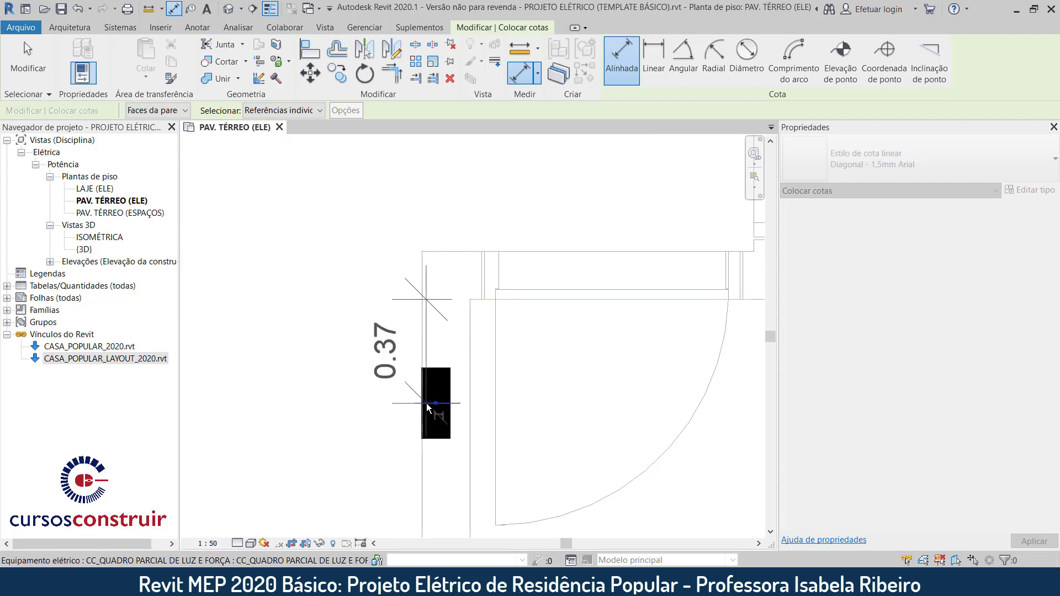
click(380, 400)
key(Escape)
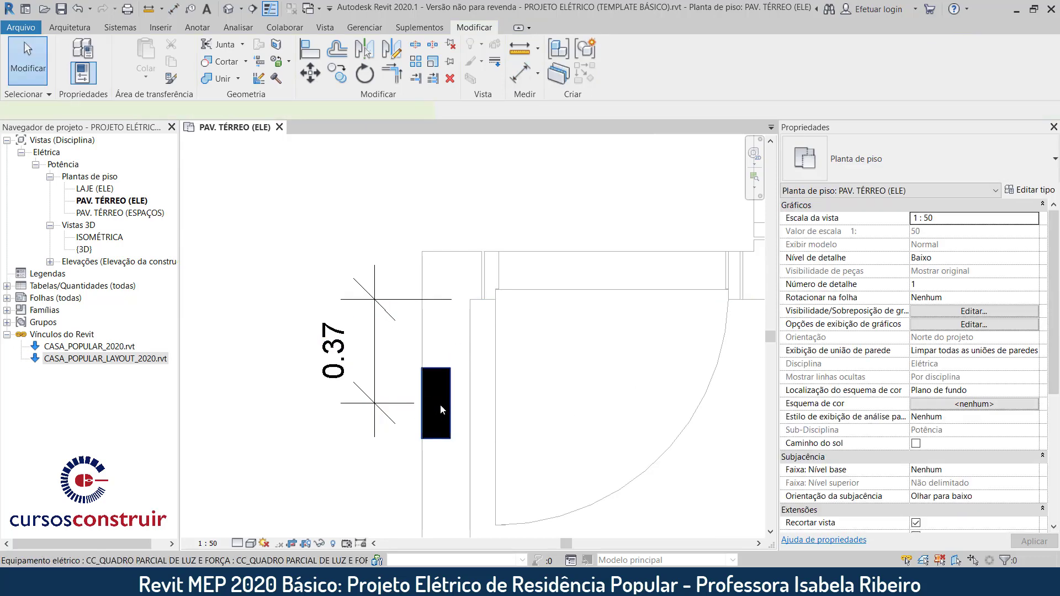
click(440, 404)
click(346, 351)
text(0.30)
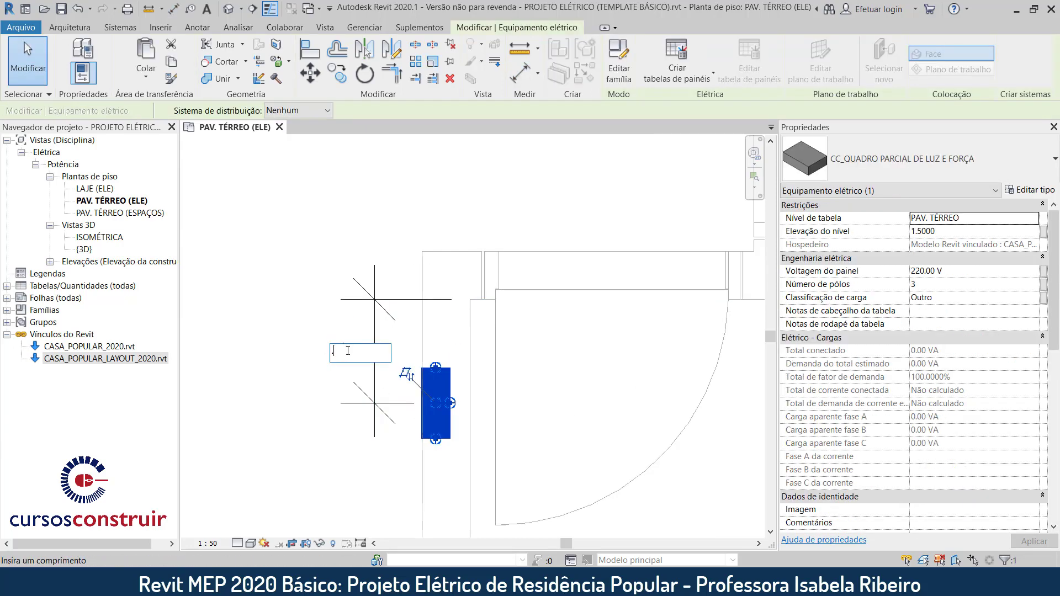
key(Return)
Delete the temporary wall-to-panel dimension
key(Escape)
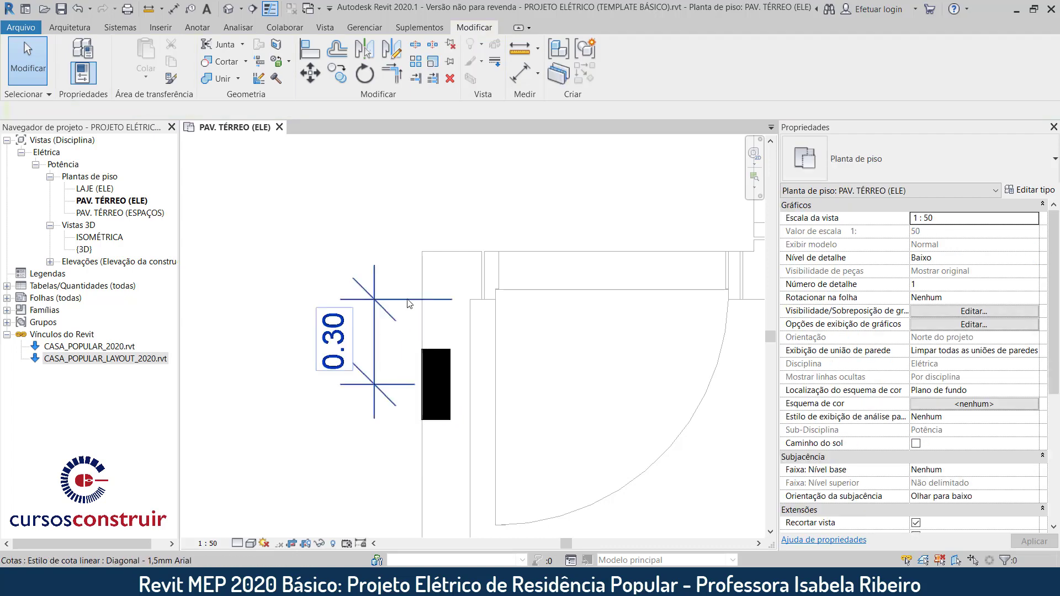
click(407, 308)
key(Delete)
scroll(401, 282, down, 1)
scroll(395, 284, up, 1)
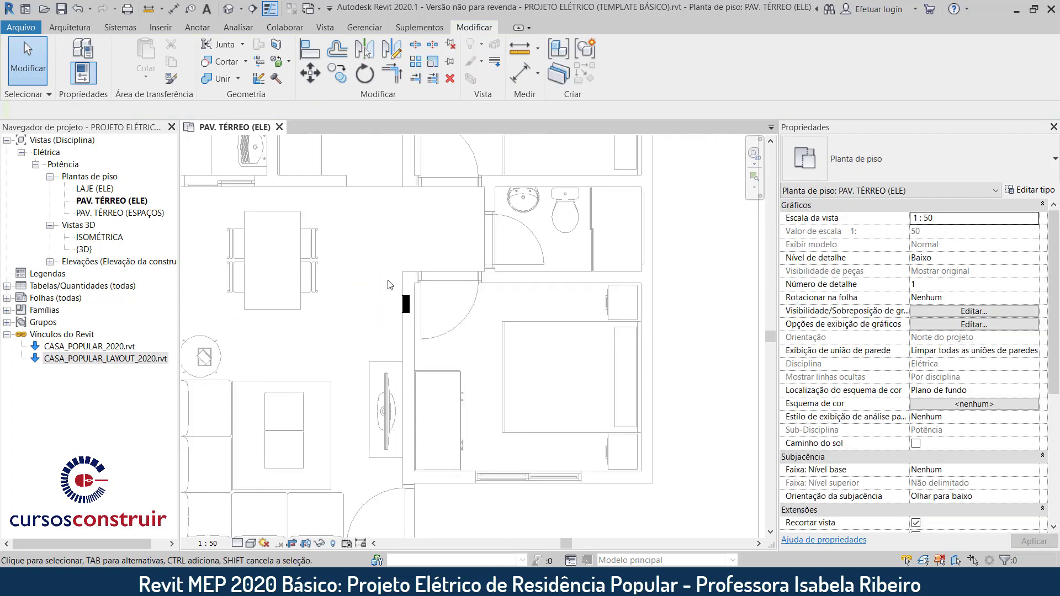
scroll(414, 295, up, 1)
scroll(431, 310, up, 1)
mouse_move(448, 320)
middle_down()
mouse_move(308, 362)
mouse_move(310, 430)
middle_up()
scroll(346, 426, down, 1)
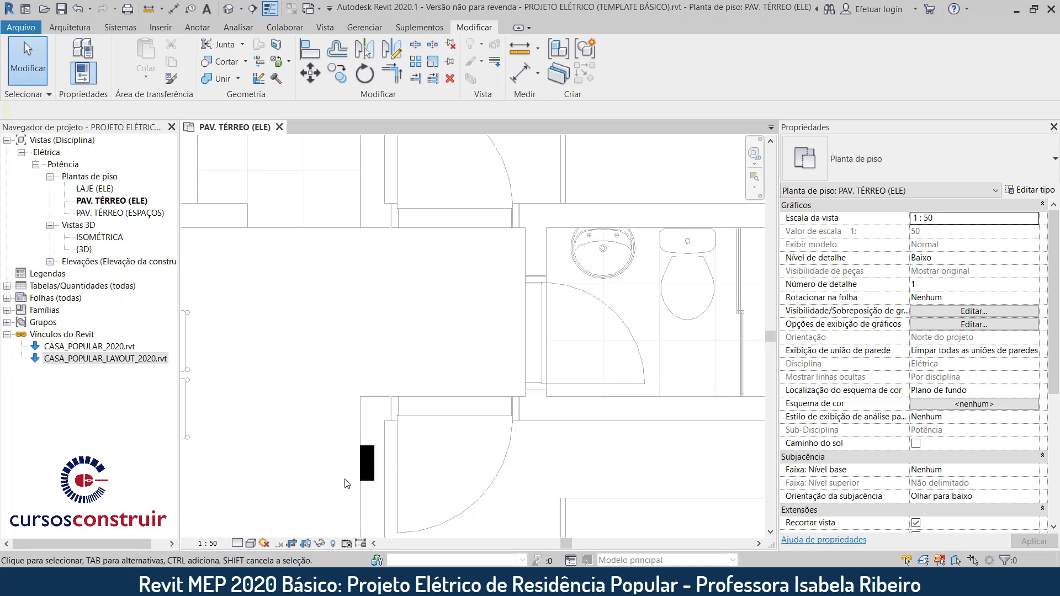
scroll(364, 452, down, 1)
scroll(385, 418, down, 1)
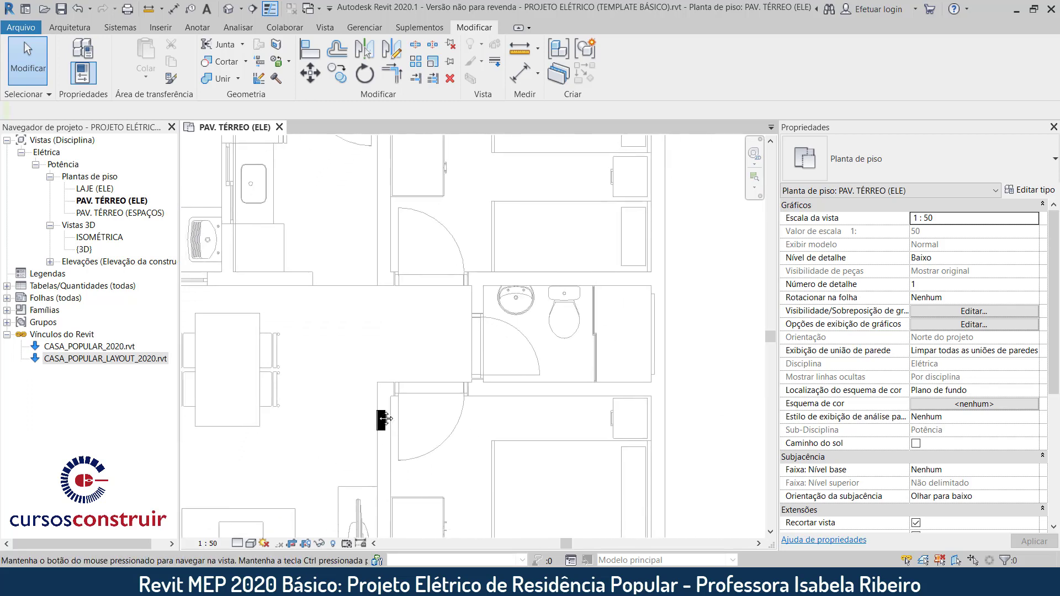
middle_drag(384, 418, 406, 396)
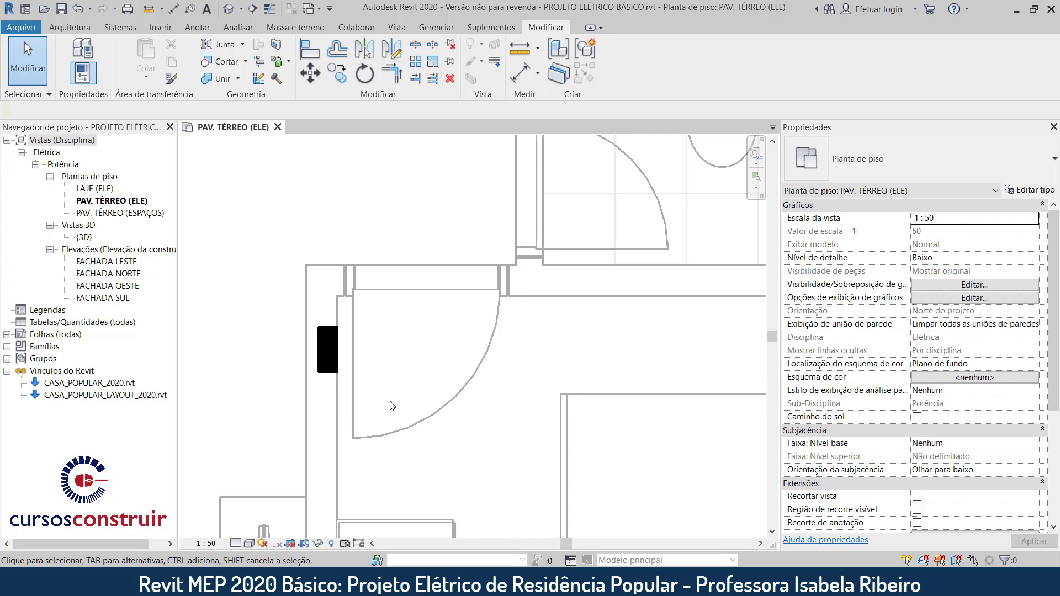
Zoom out over the whole house, then back in and select the wall panel
middle_drag(399, 397, 460, 414)
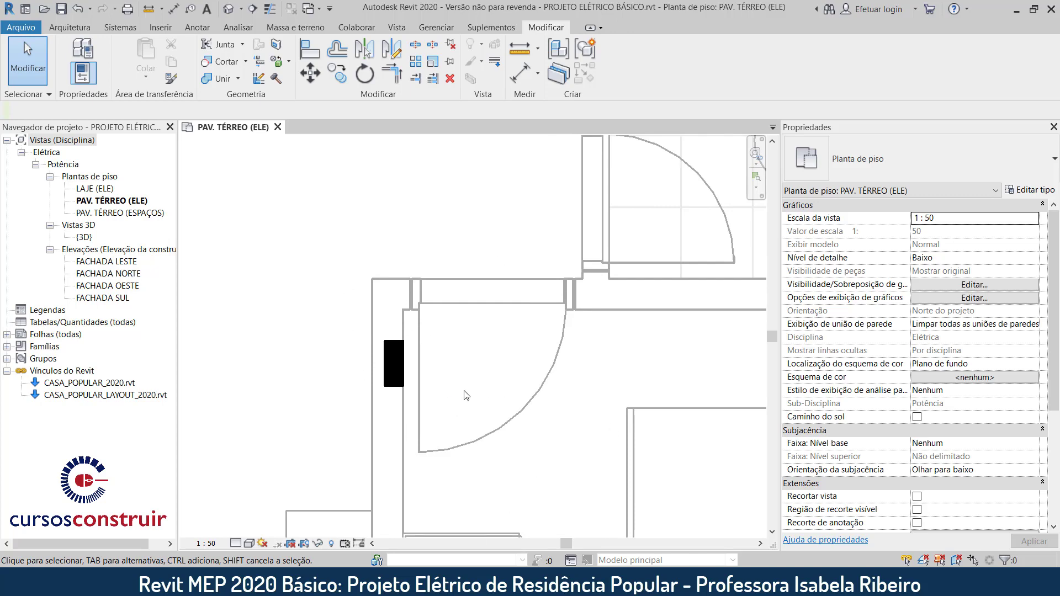
scroll(466, 395, down, 2)
scroll(492, 355, down, 2)
scroll(491, 355, down, 1)
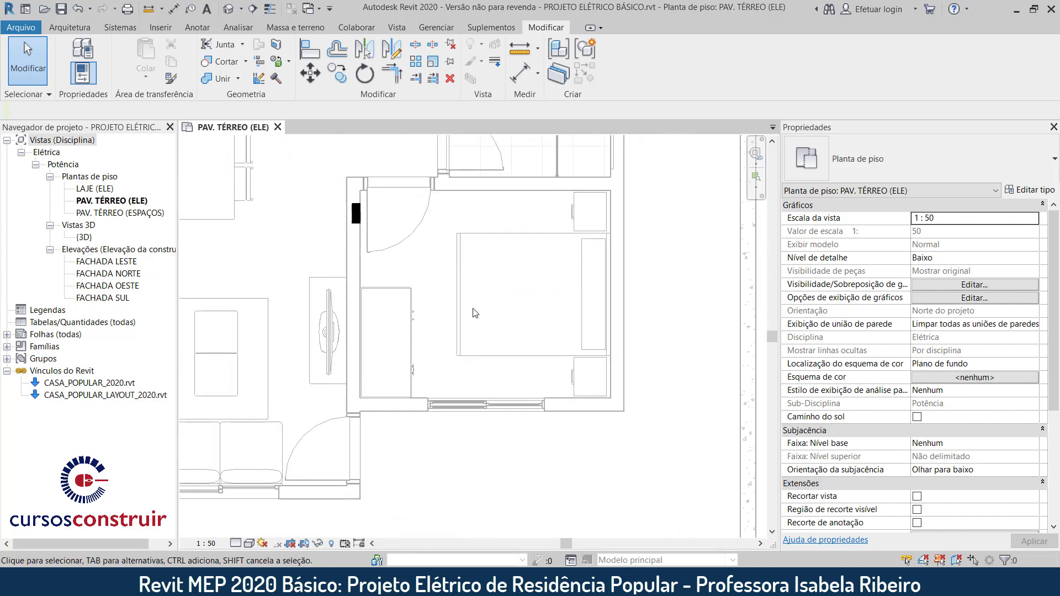
scroll(665, 440, down, 1)
scroll(635, 441, down, 1)
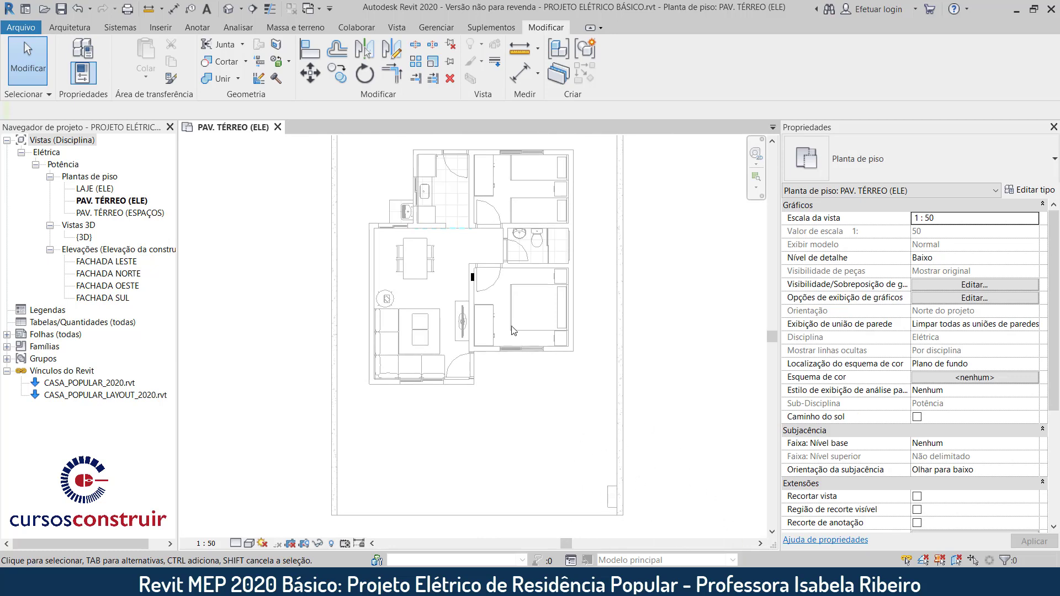
scroll(480, 298, up, 1)
scroll(483, 318, up, 1)
scroll(477, 348, up, 2)
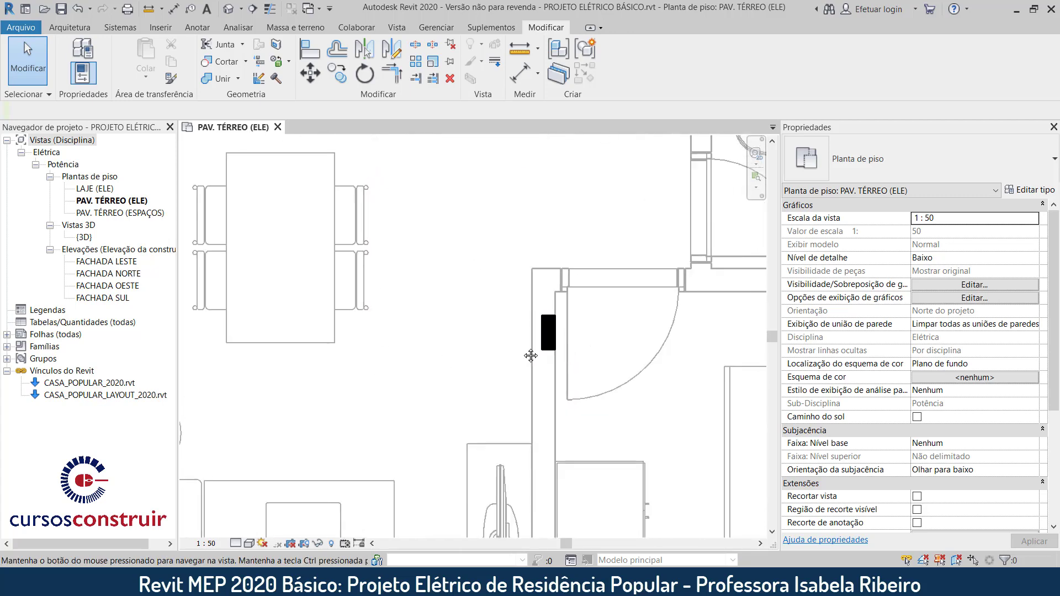
scroll(439, 358, up, 1)
scroll(439, 358, up, 1)
click(435, 353)
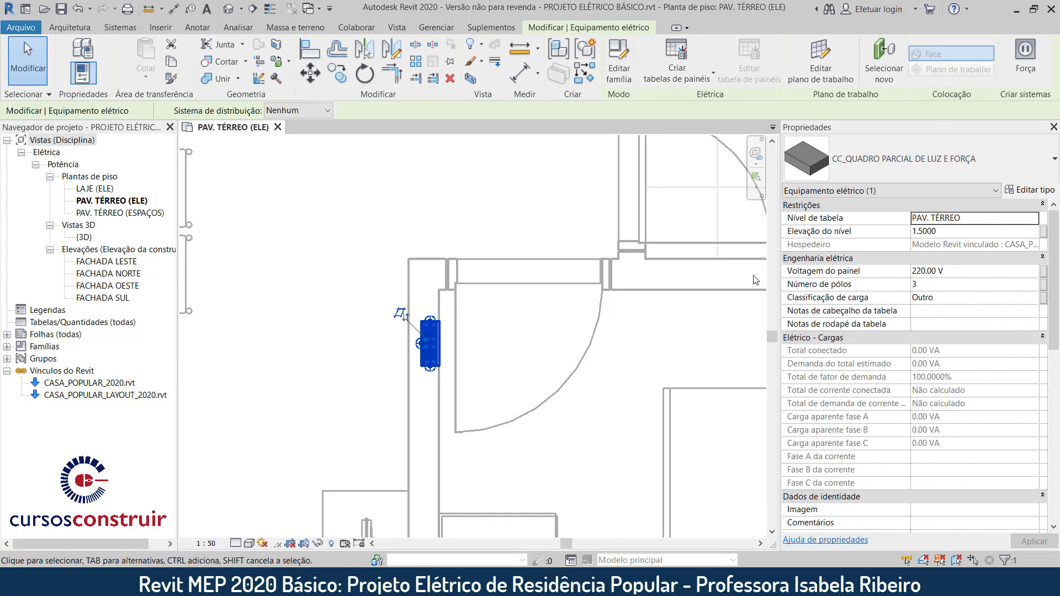
Start a Força power circuit from the selected panel
click(1030, 63)
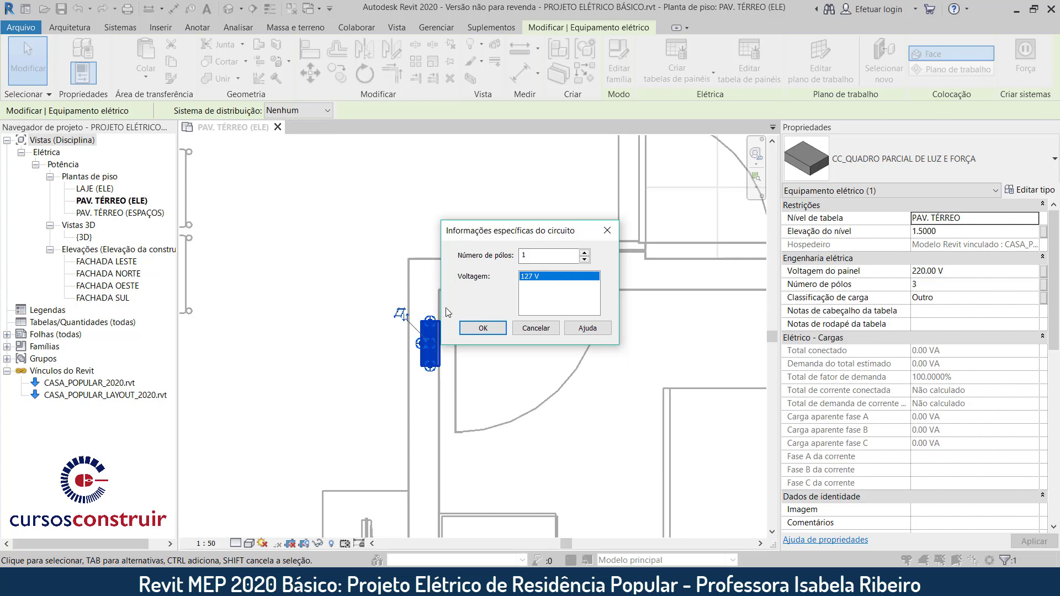
Create a two-pole 220 V, 20 A power circuit for the panel
click(585, 252)
click(484, 329)
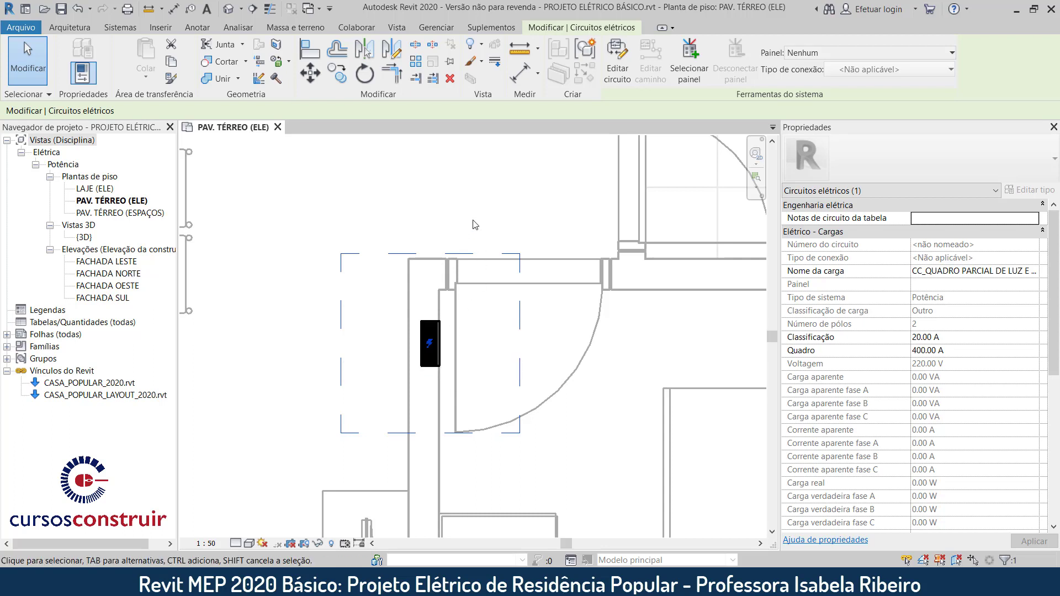
key(Escape)
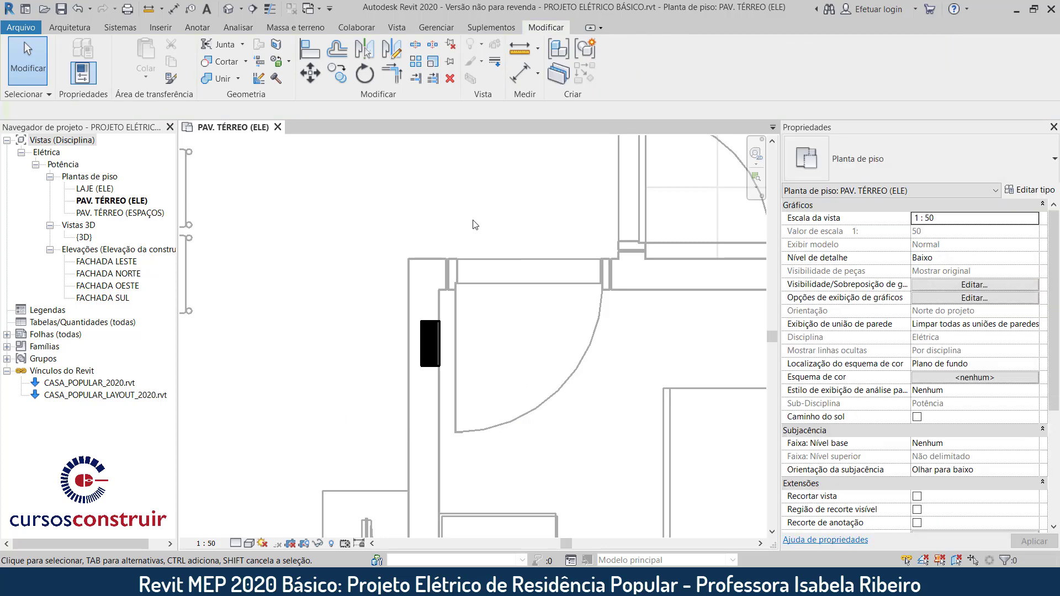
Select the wall panel and review its circuit and equipment properties
click(432, 323)
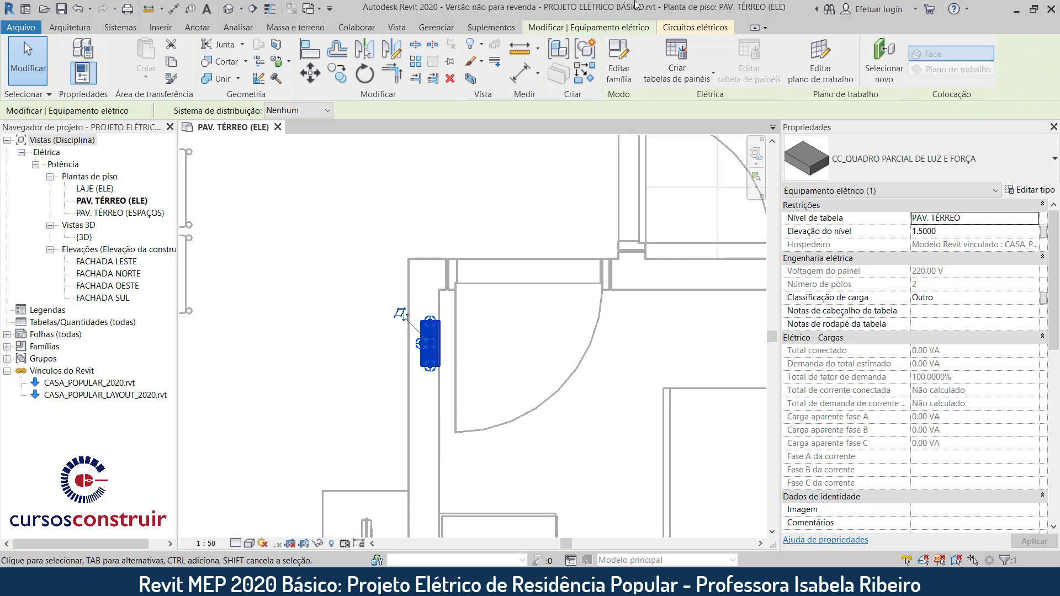
click(695, 29)
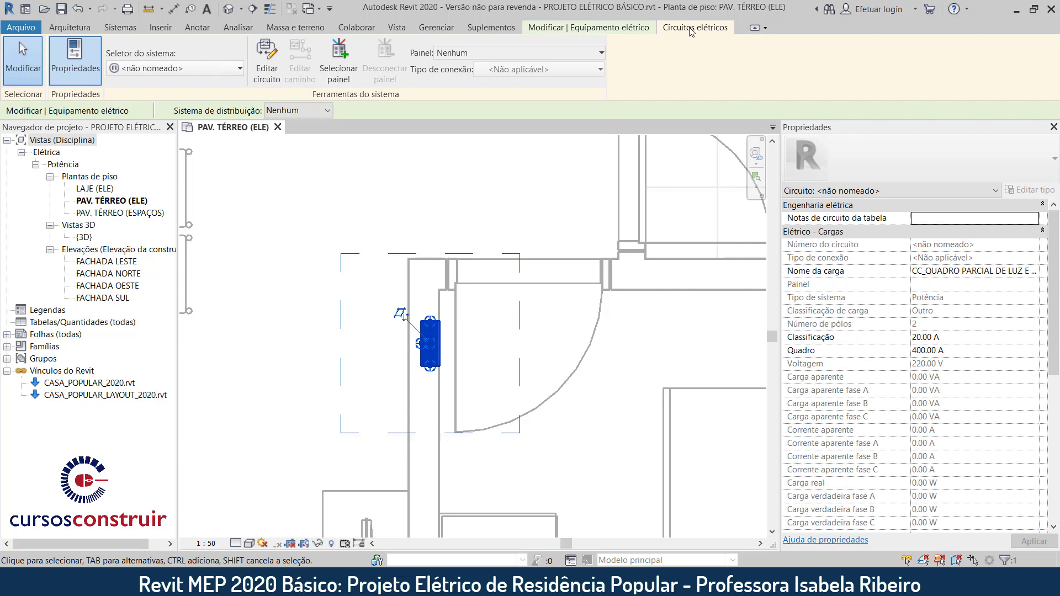
click(627, 30)
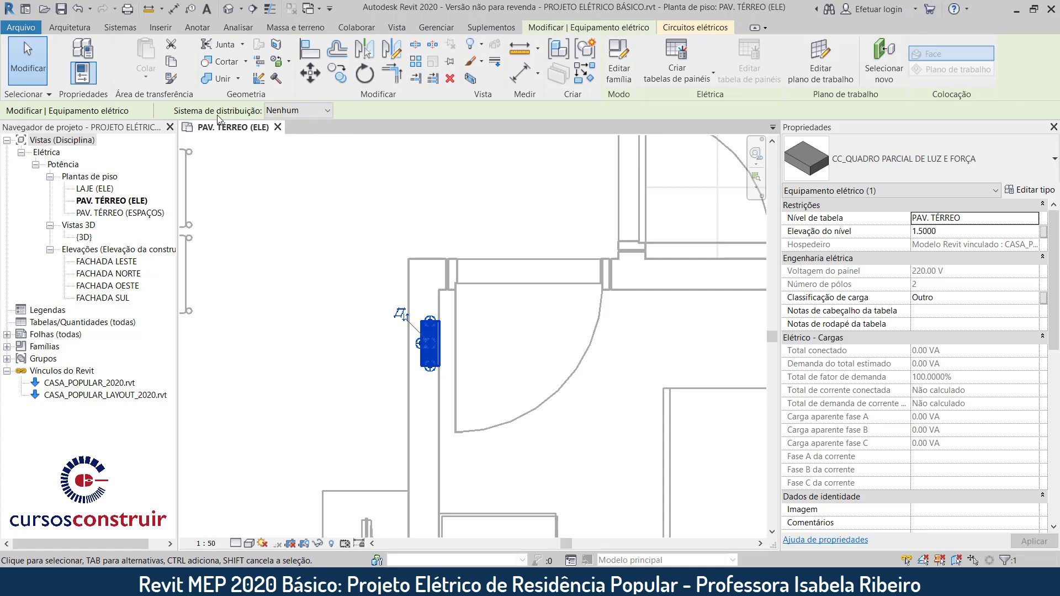
Assign the 127V/220V distribution system to the panel
click(284, 111)
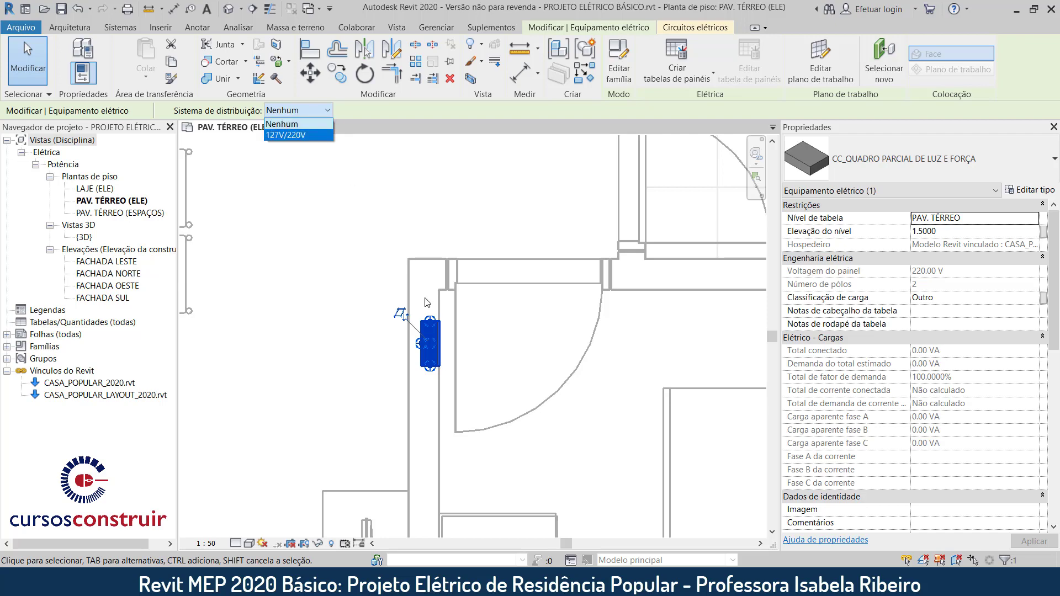
click(327, 114)
click(267, 112)
click(301, 140)
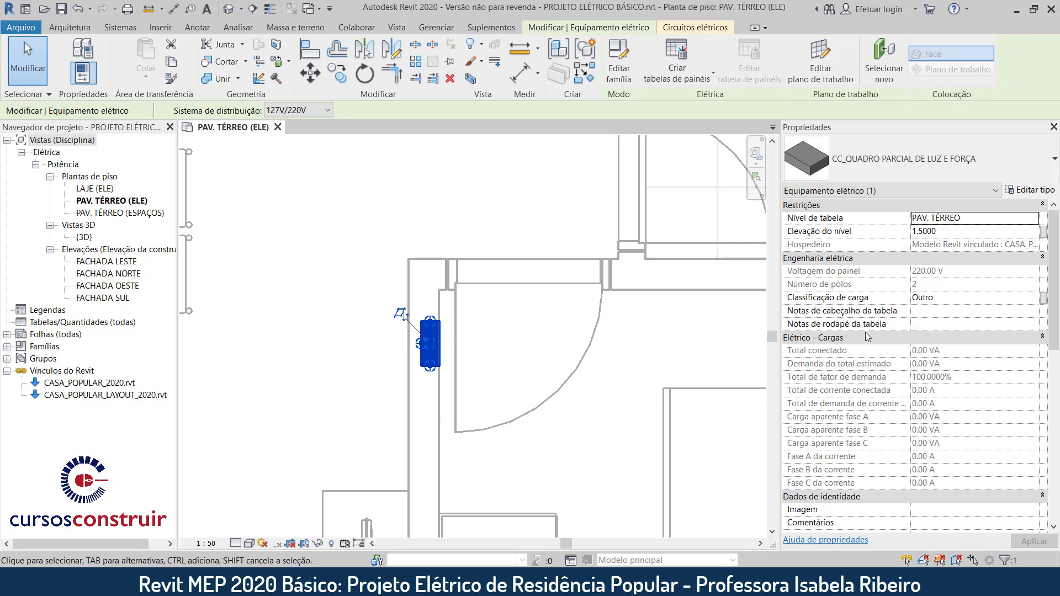
scroll(866, 337, down, 1)
scroll(867, 336, down, 2)
scroll(867, 337, down, 1)
scroll(866, 336, down, 3)
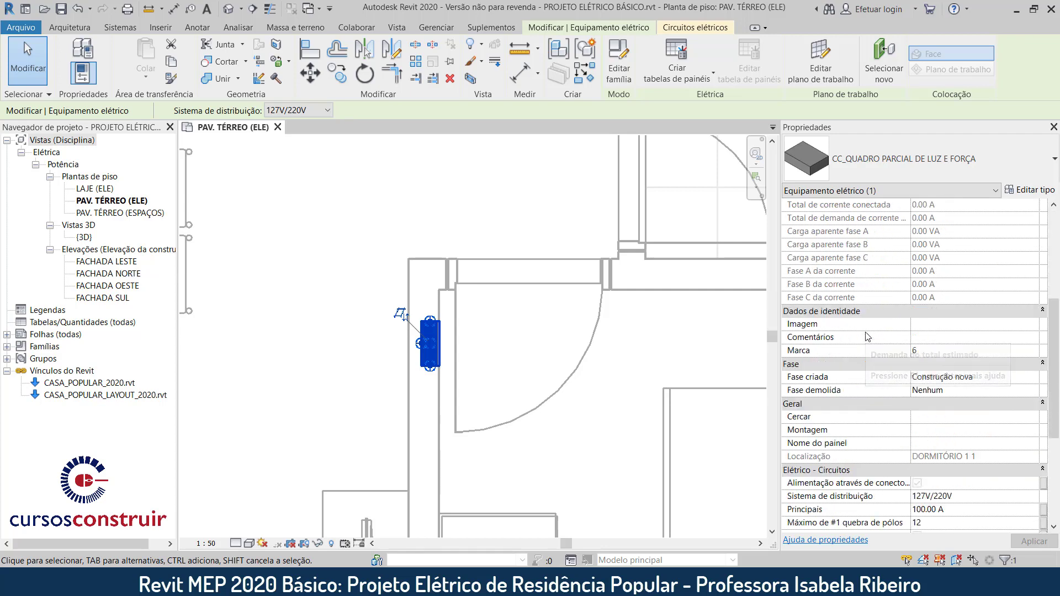
scroll(868, 336, down, 3)
scroll(867, 336, down, 1)
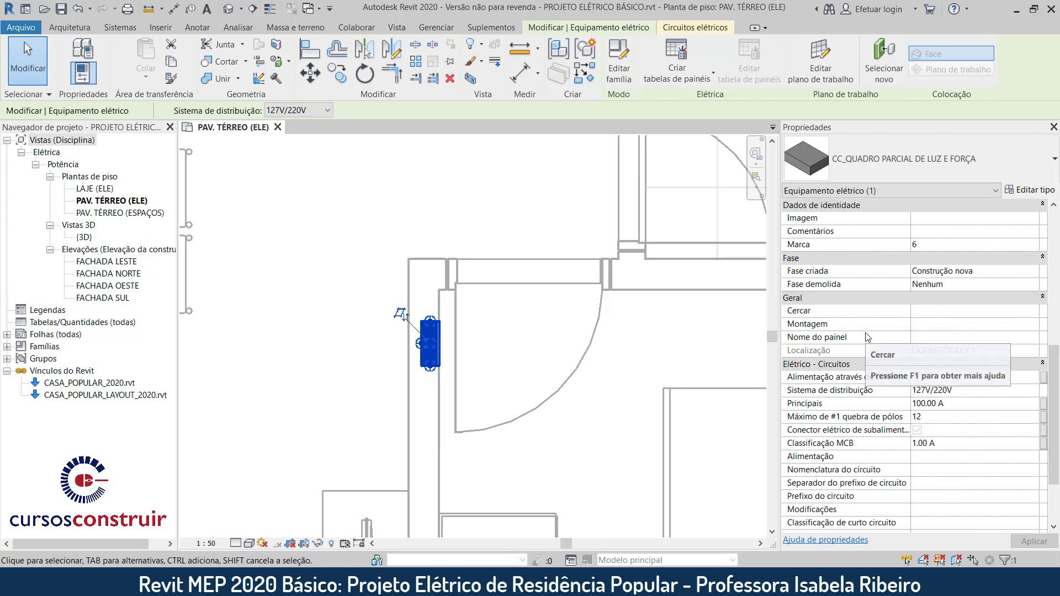
scroll(875, 359, down, 1)
scroll(878, 363, down, 2)
scroll(879, 365, down, 1)
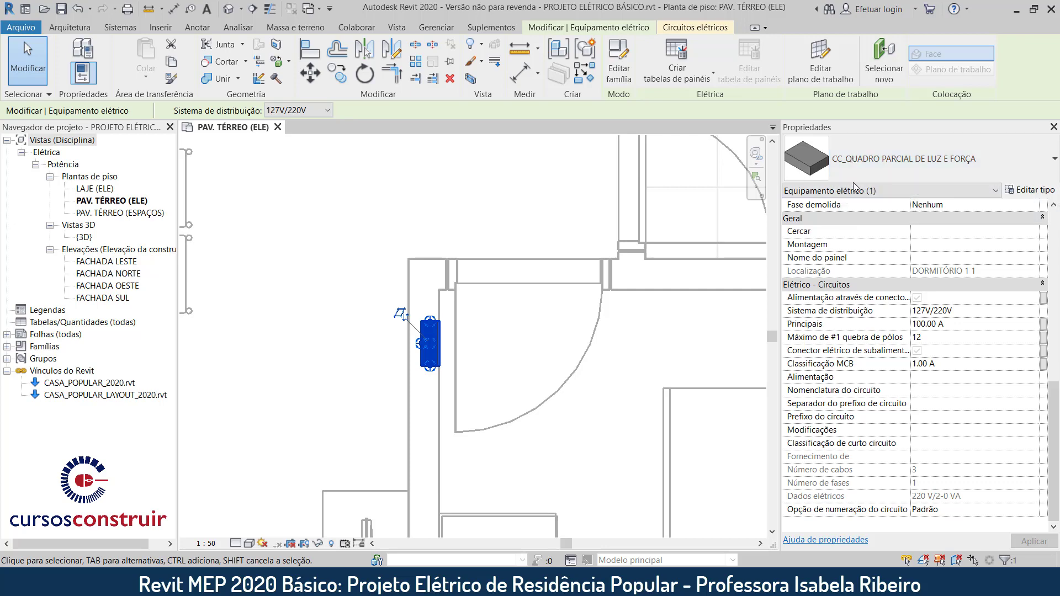
click(1047, 191)
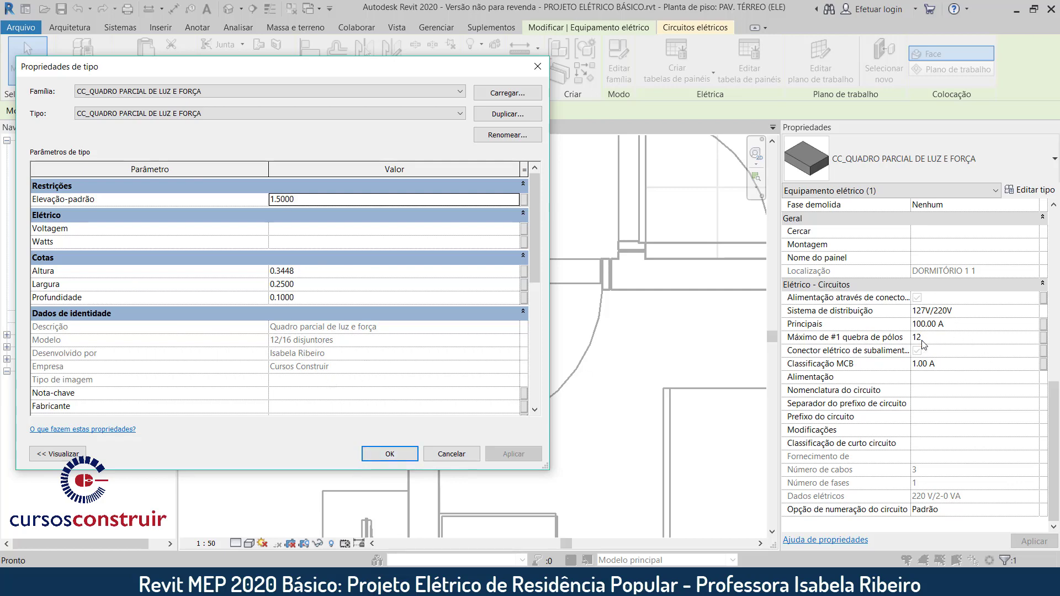
click(537, 67)
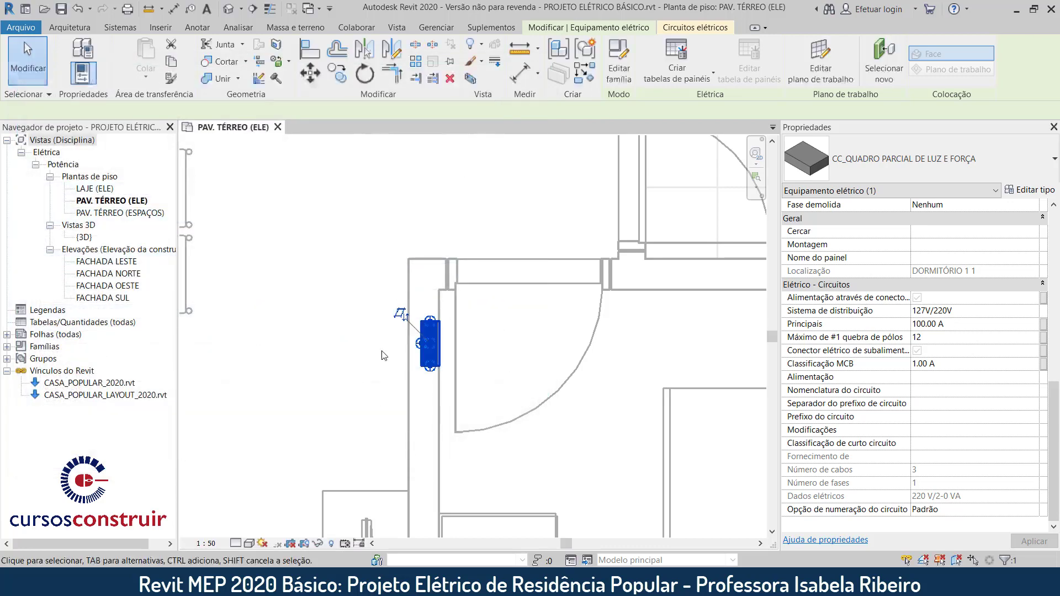
Open the {3D} view of the house and zoom in on the panel
scroll(574, 438, down, 1)
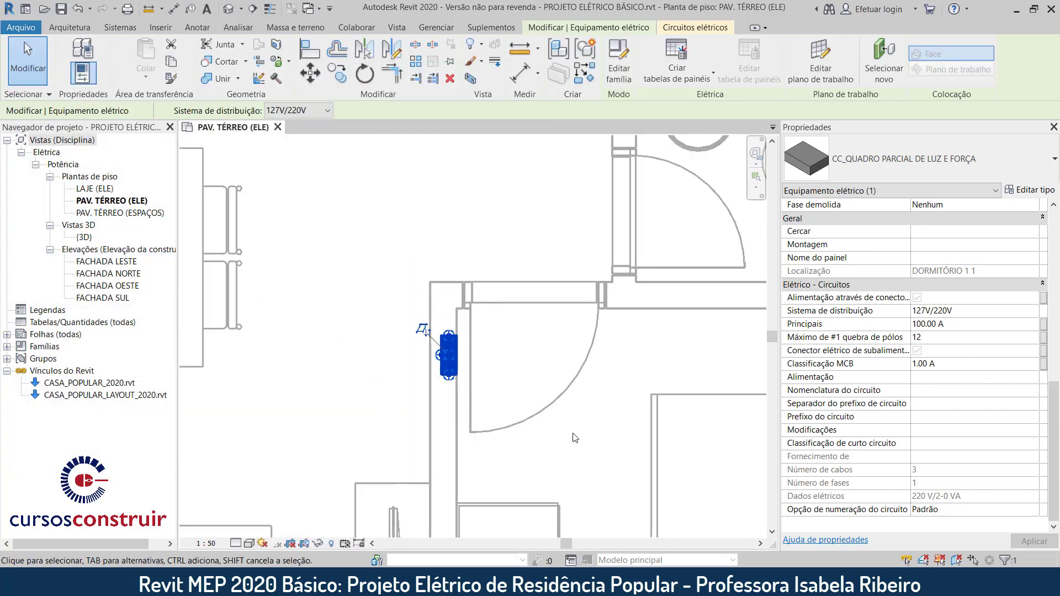
scroll(574, 437, down, 2)
scroll(574, 438, down, 1)
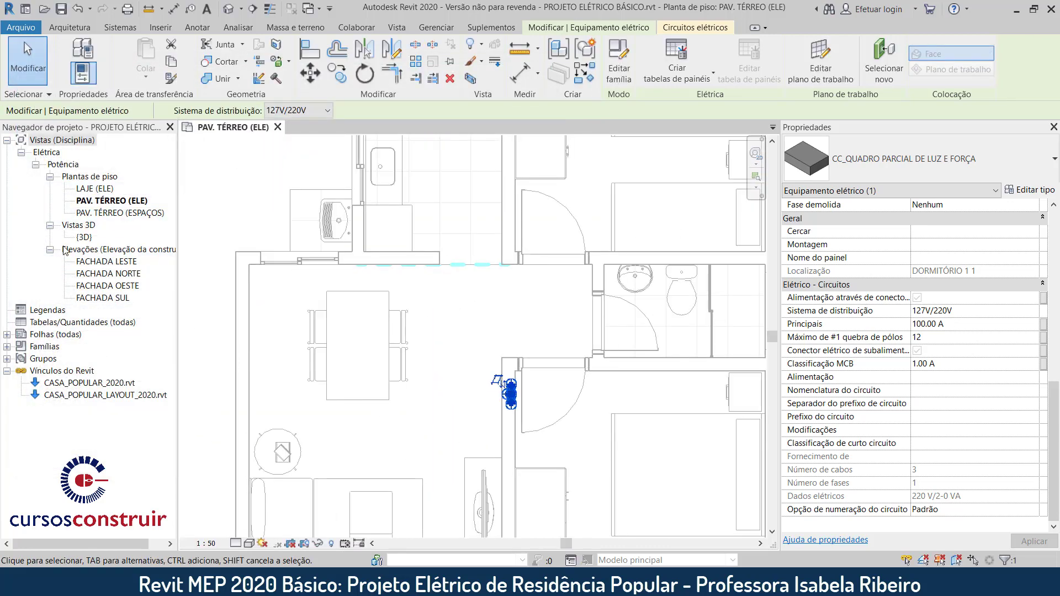
double_click(85, 236)
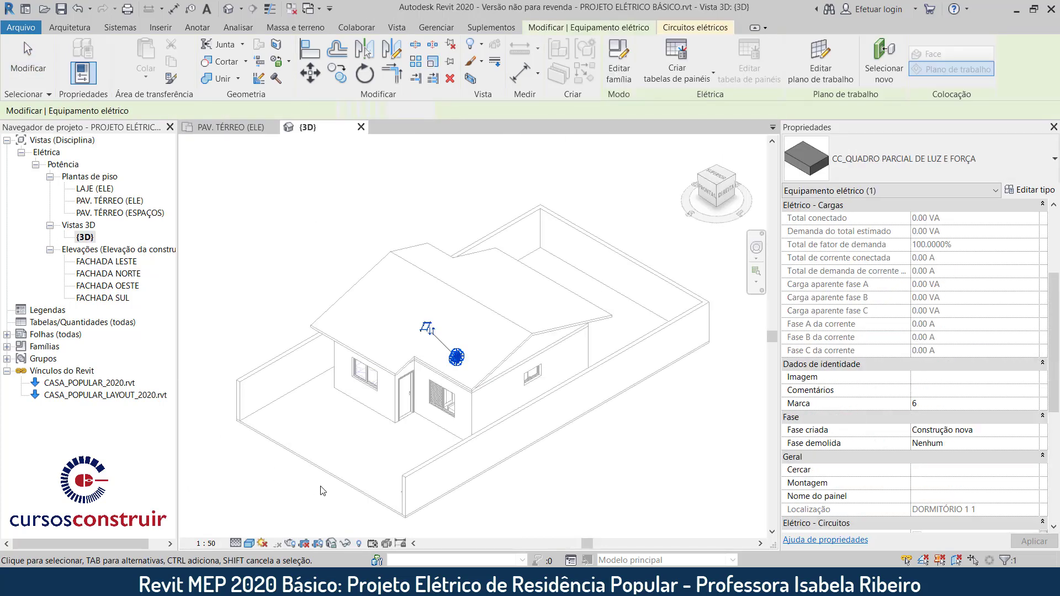
click(597, 477)
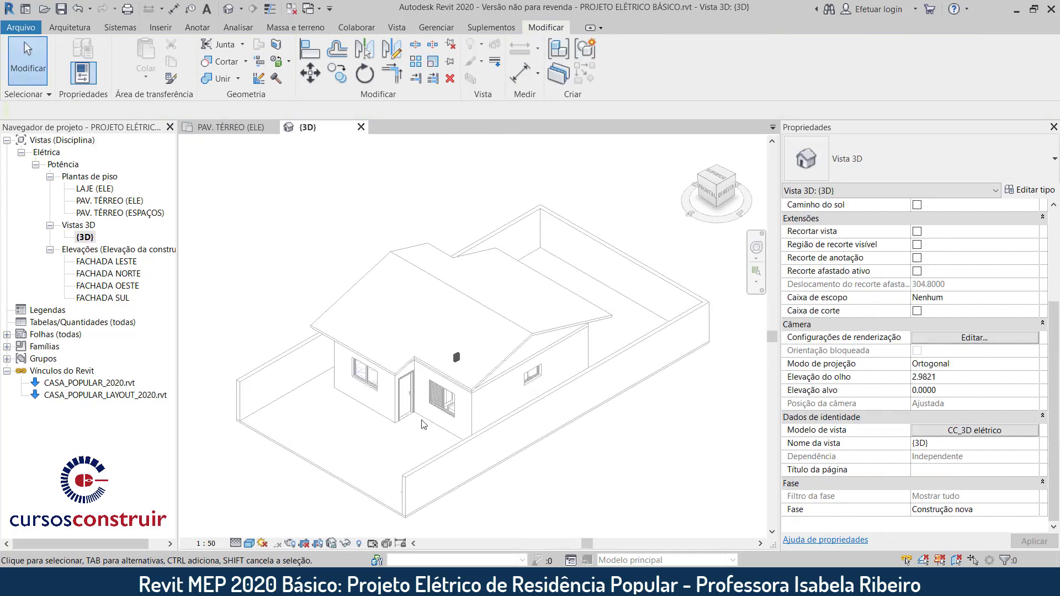
scroll(442, 378, up, 3)
scroll(464, 353, up, 3)
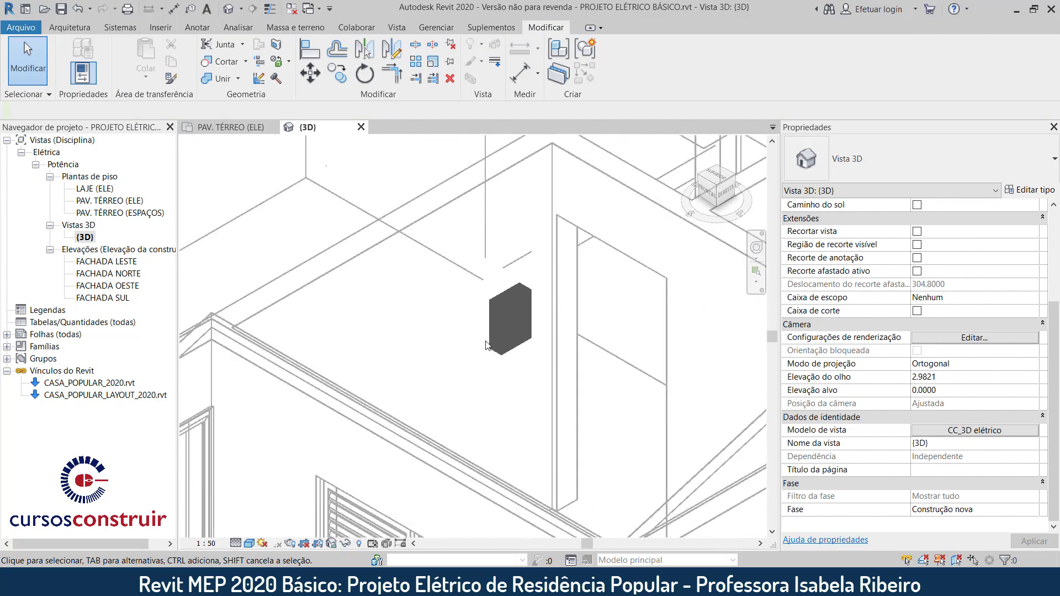
scroll(496, 320, up, 2)
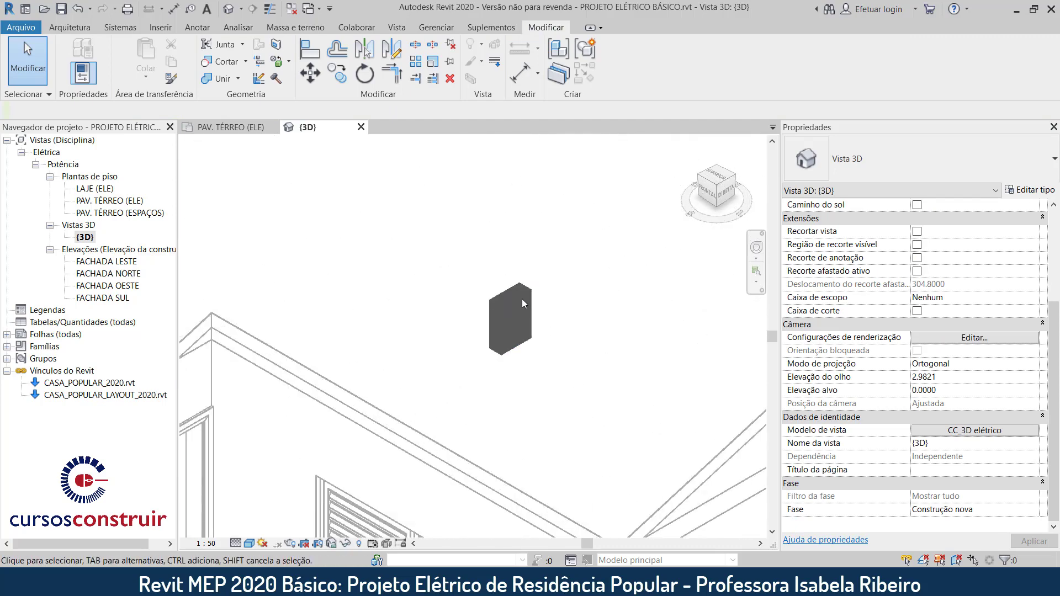
scroll(497, 328, down, 5)
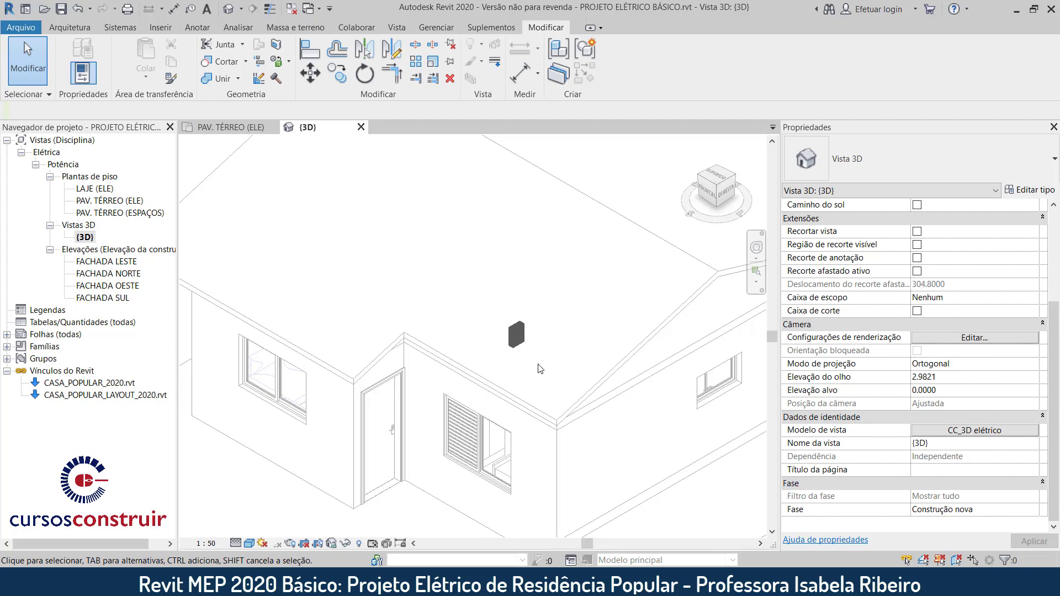
Inspect the selected panel in 3D and close the inactive ground-floor plan view
click(523, 335)
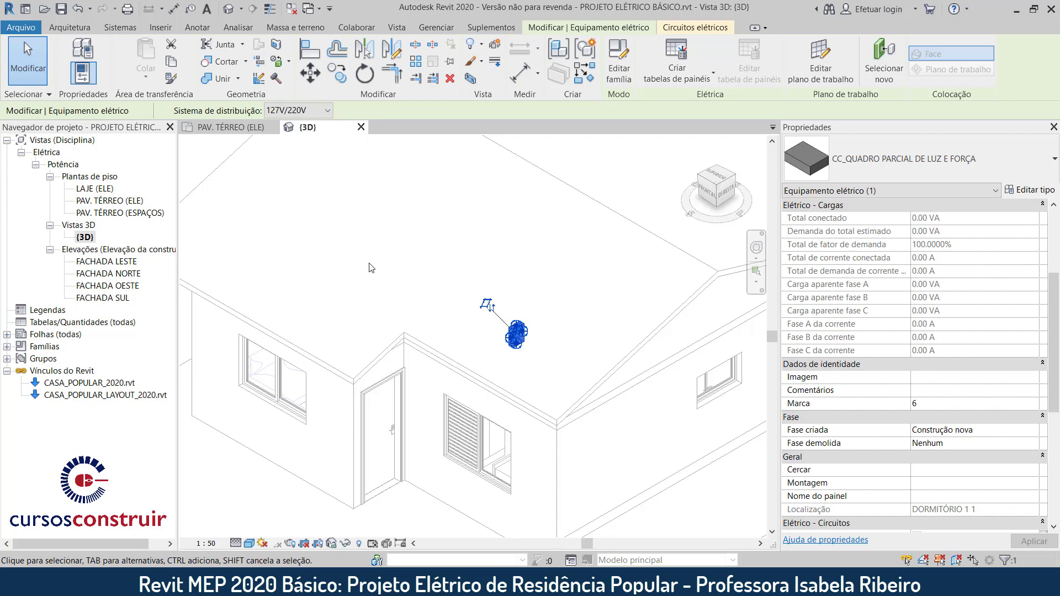
key(Escape)
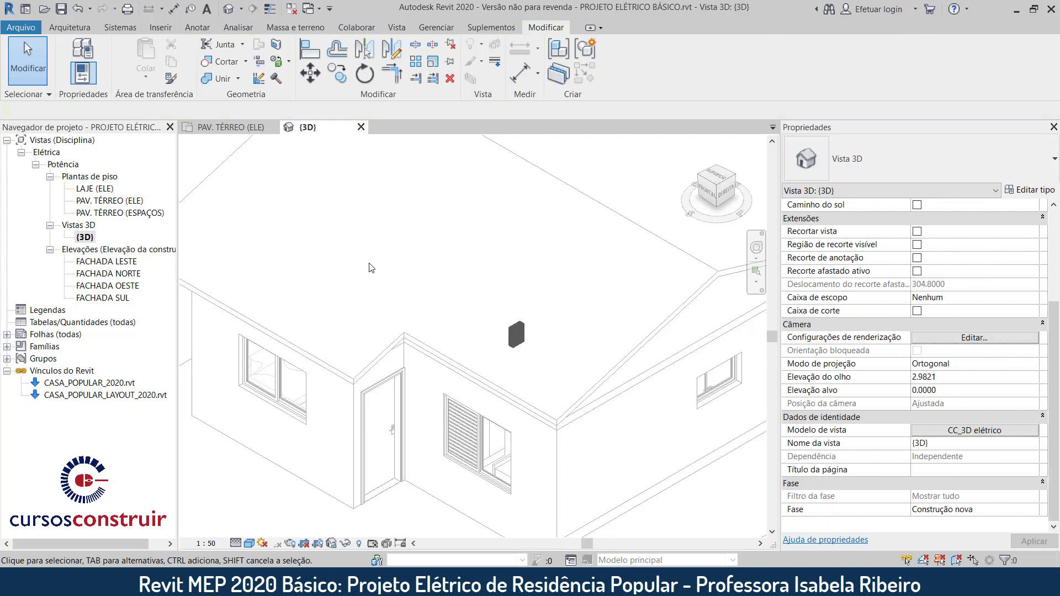
scroll(369, 267, down, 3)
scroll(368, 267, down, 2)
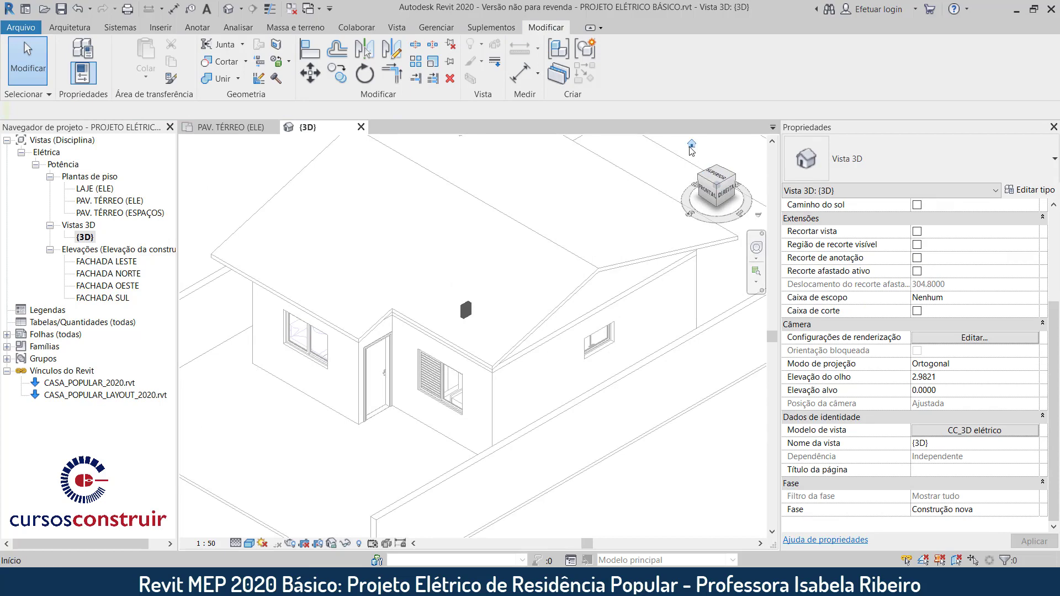
scroll(486, 138, up, 1)
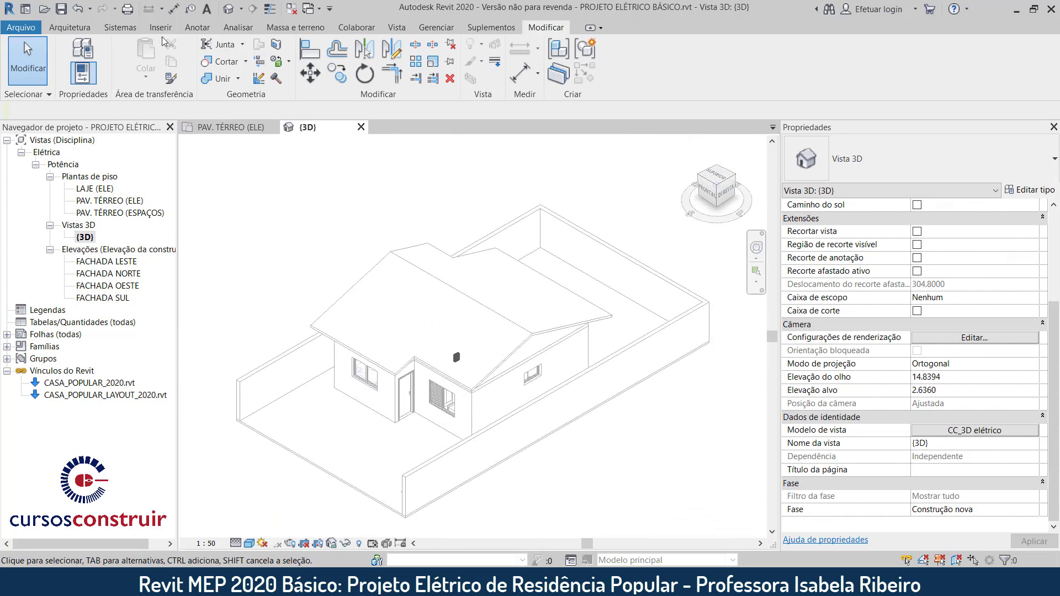
click(291, 10)
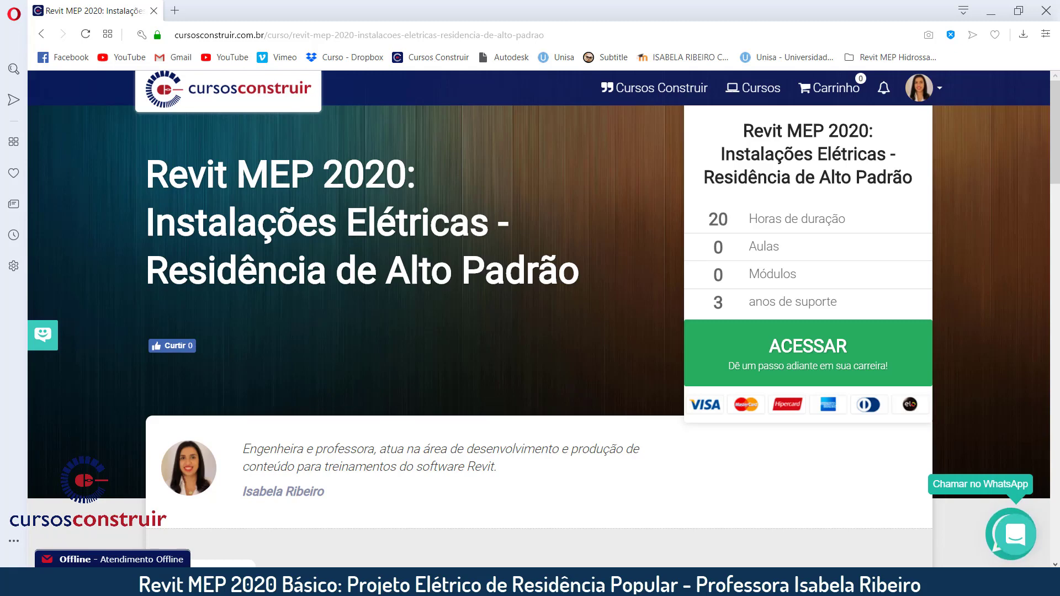
scroll(605, 343, down, 3)
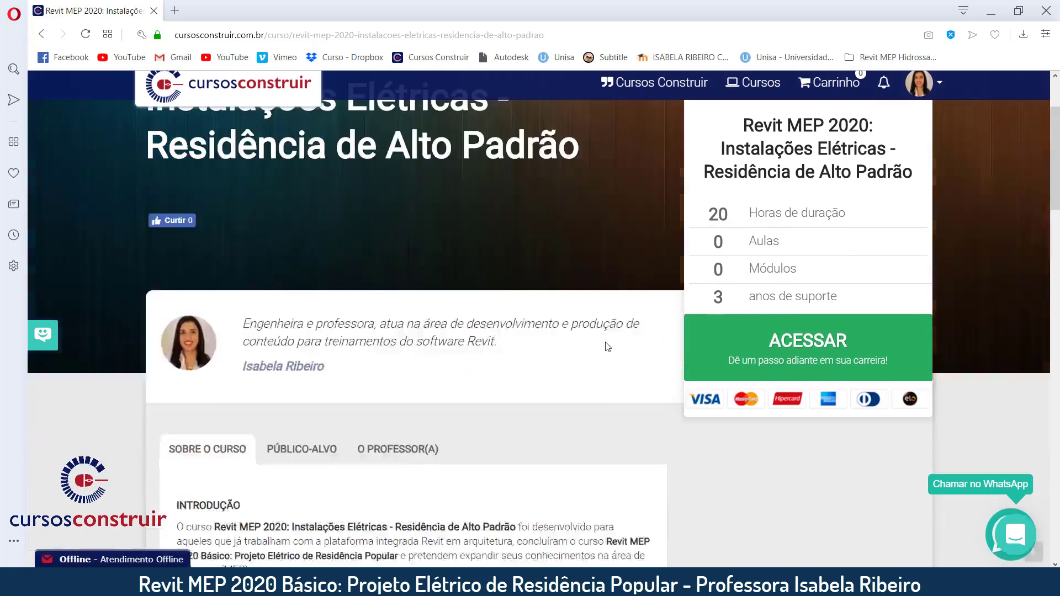
scroll(605, 343, down, 5)
scroll(605, 343, down, 4)
scroll(605, 347, down, 3)
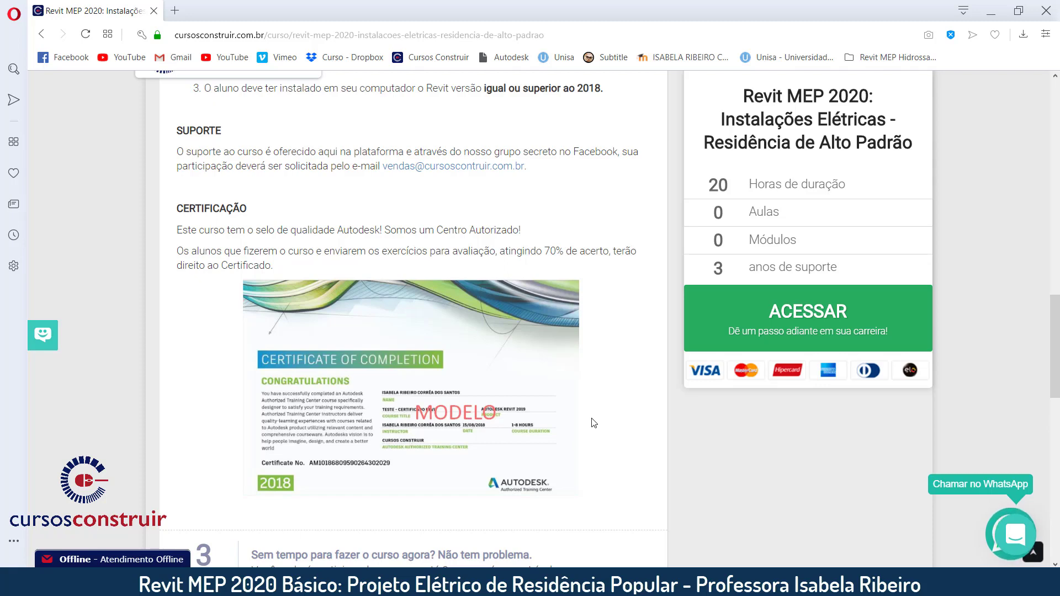
scroll(593, 423, up, 4)
scroll(593, 423, up, 1)
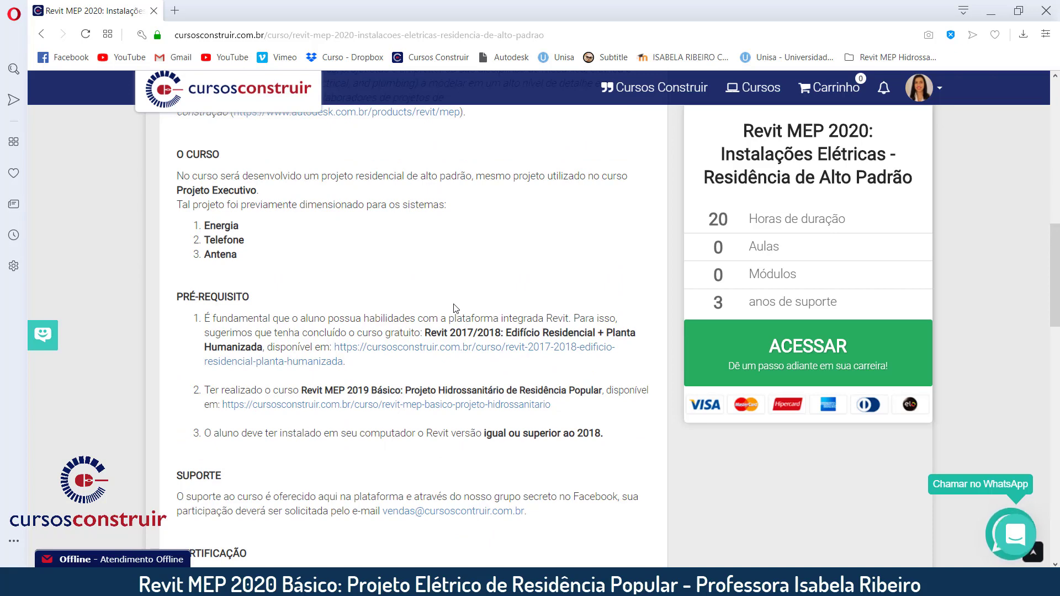
scroll(456, 309, up, 3)
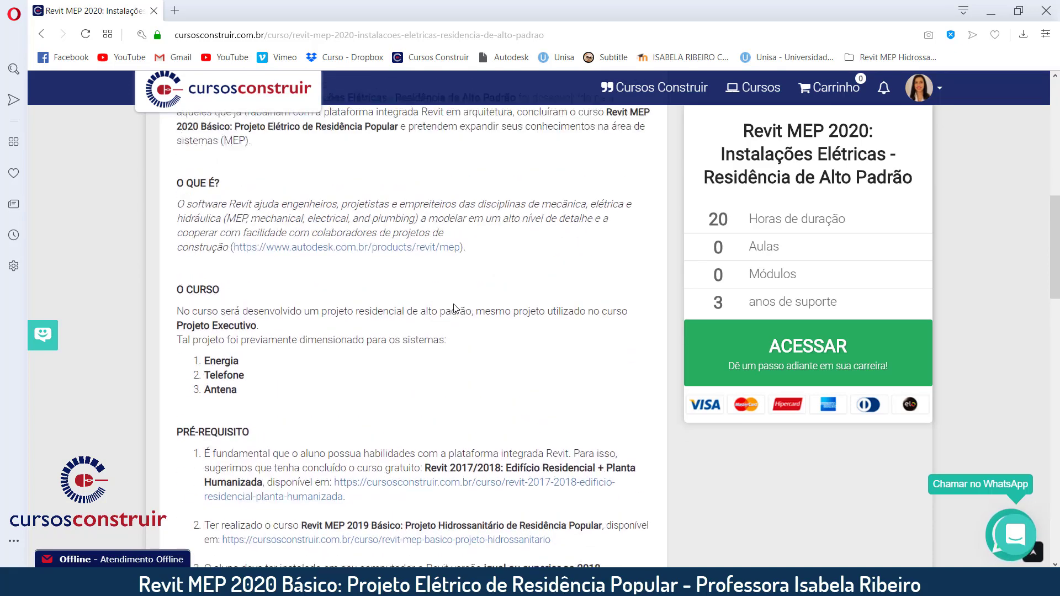
scroll(456, 309, up, 4)
scroll(459, 300, up, 2)
scroll(459, 303, up, 2)
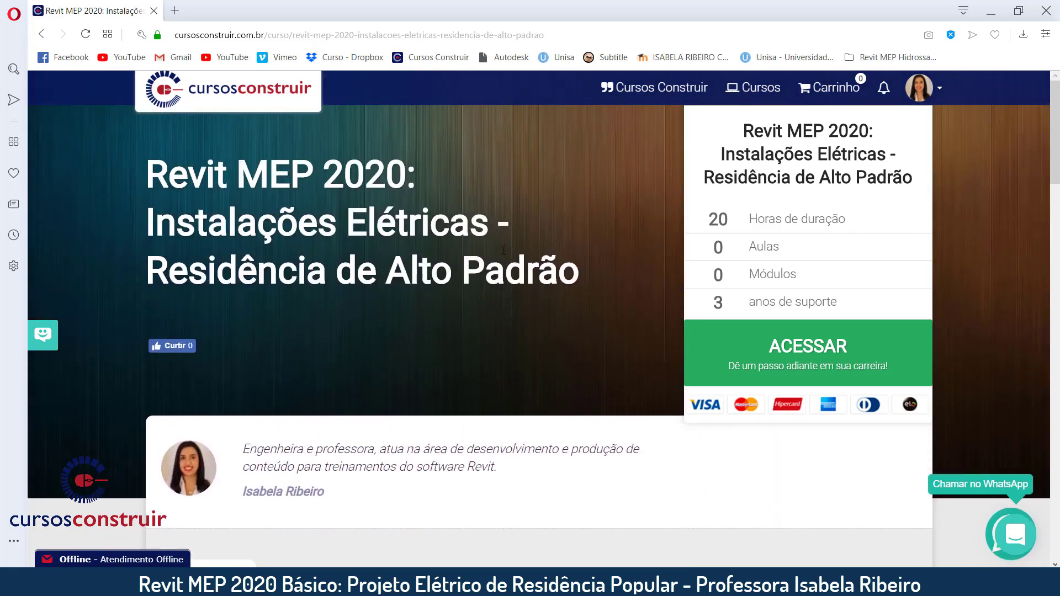